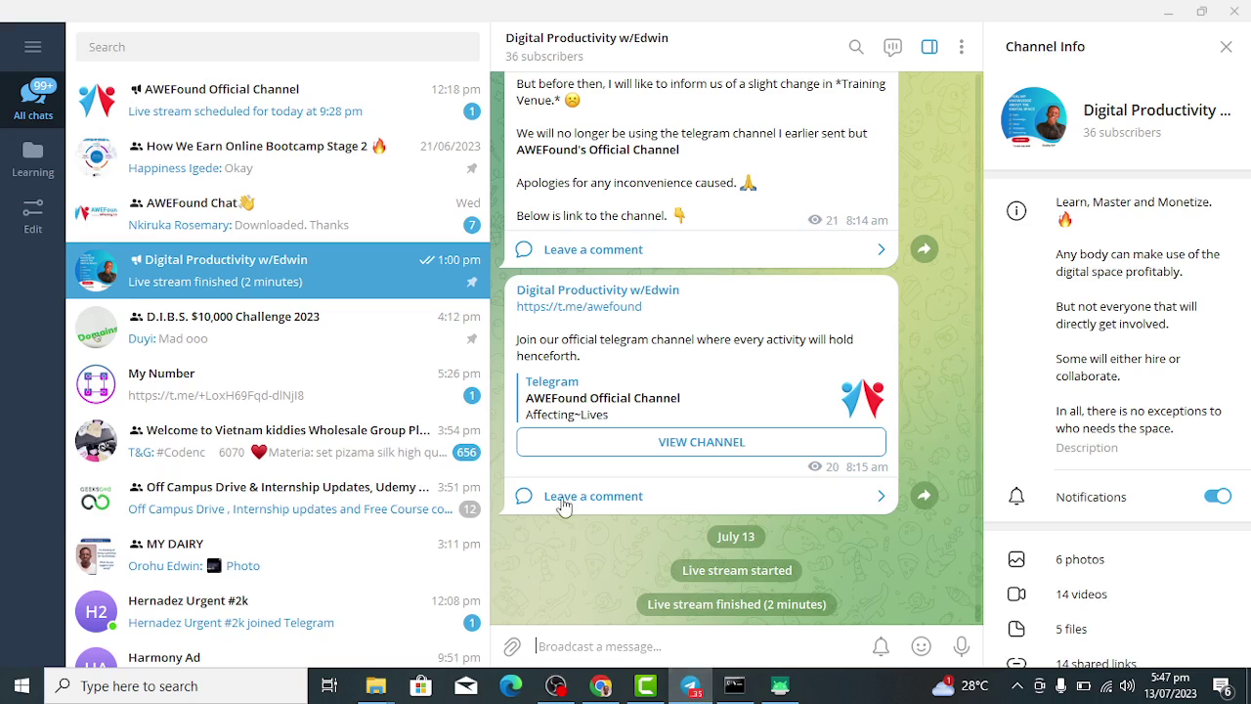
Switch to Telegram and open the Chat Room group inside the Learning folder.
{"action": "left_click", "coordinate": [780, 686]}
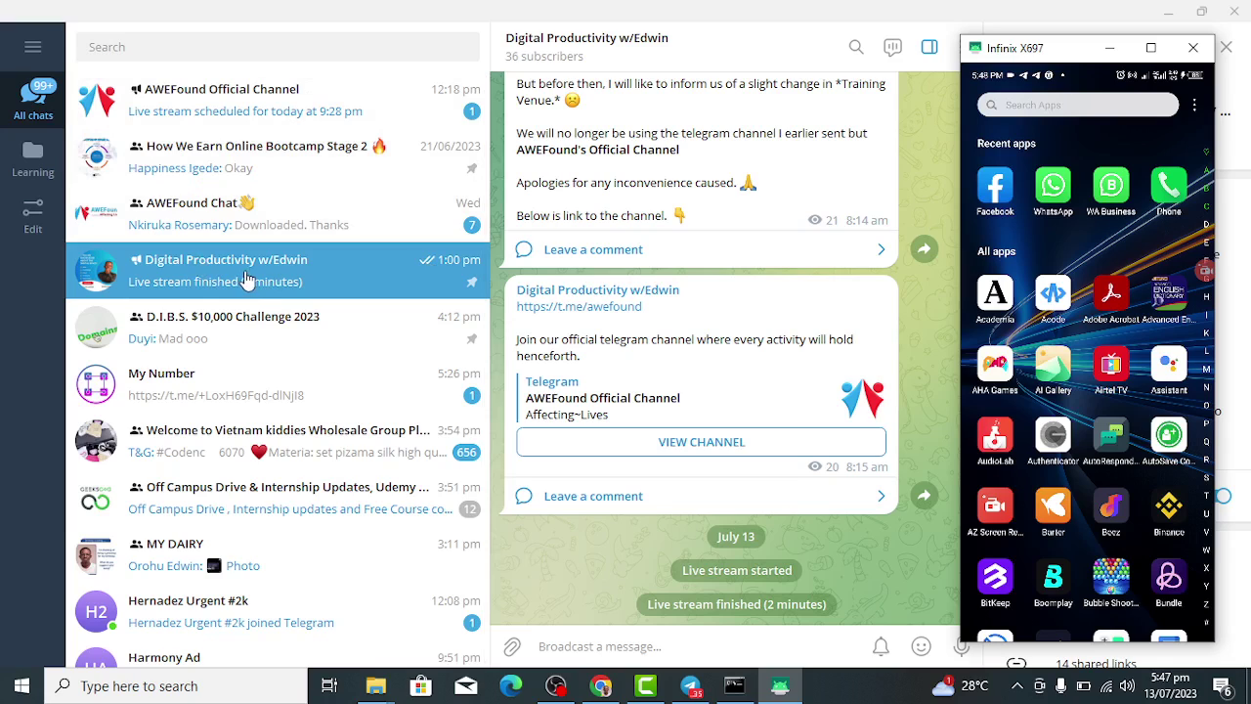
{"action": "left_click", "coordinate": [37, 171]}
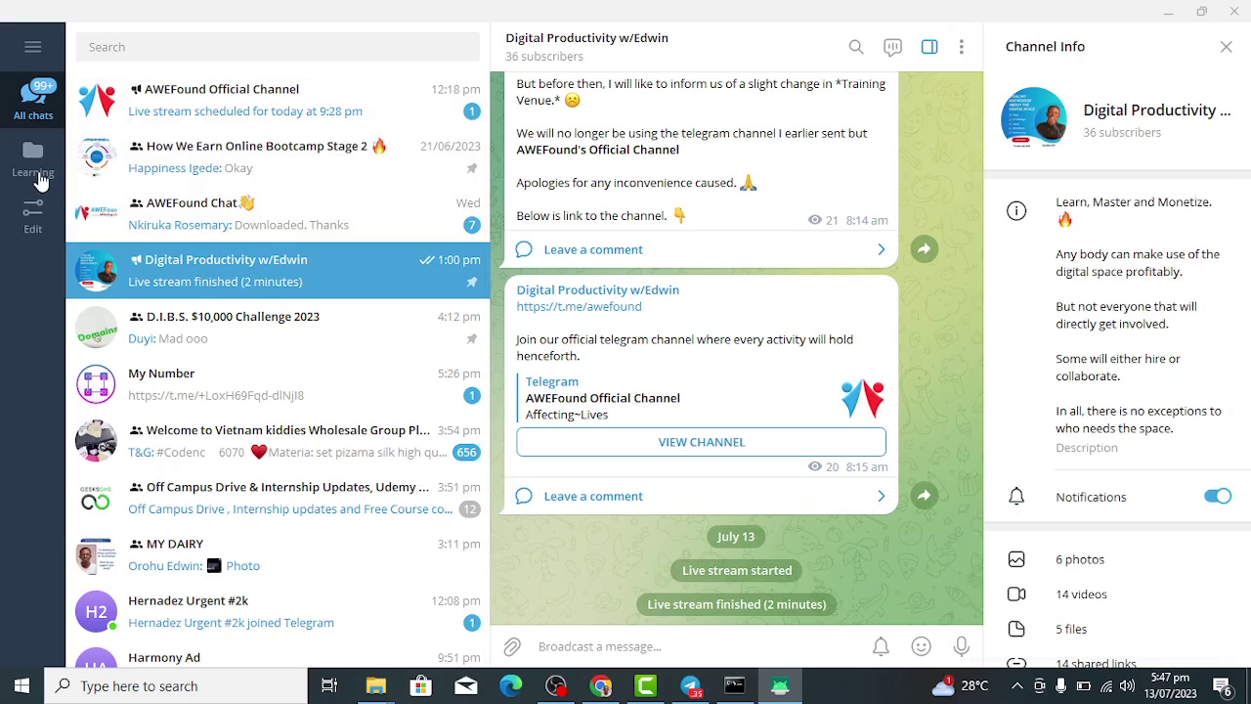
{"action": "left_click", "coordinate": [193, 224]}
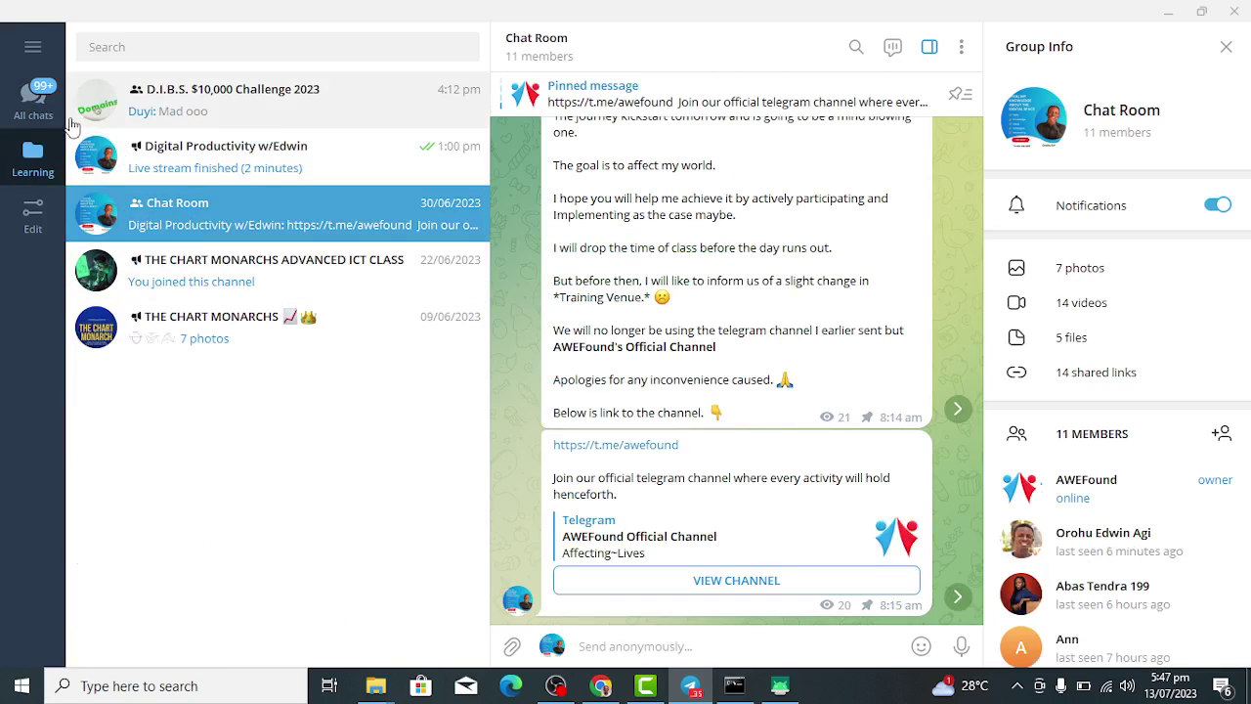
{"action": "left_click", "coordinate": [140, 47]}
{"action": "type", "text": "Ace"}
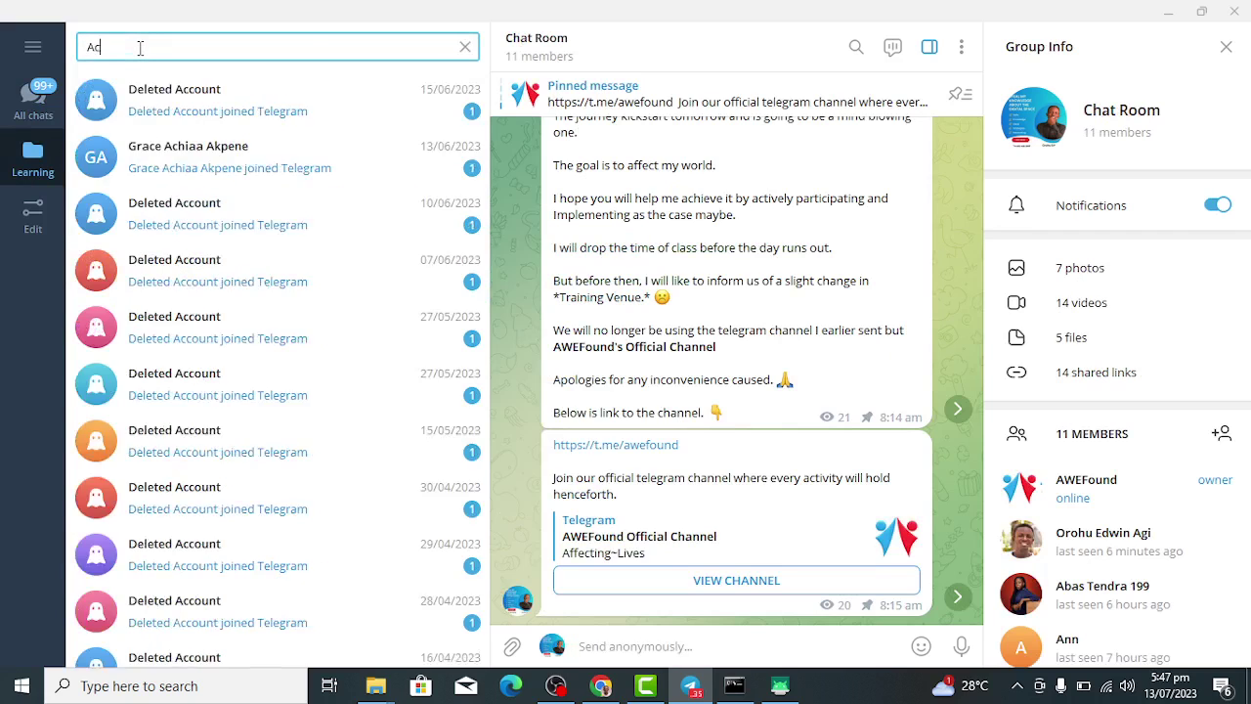
{"action": "key", "text": "BackSpace"}
{"action": "type", "text": "ade"}
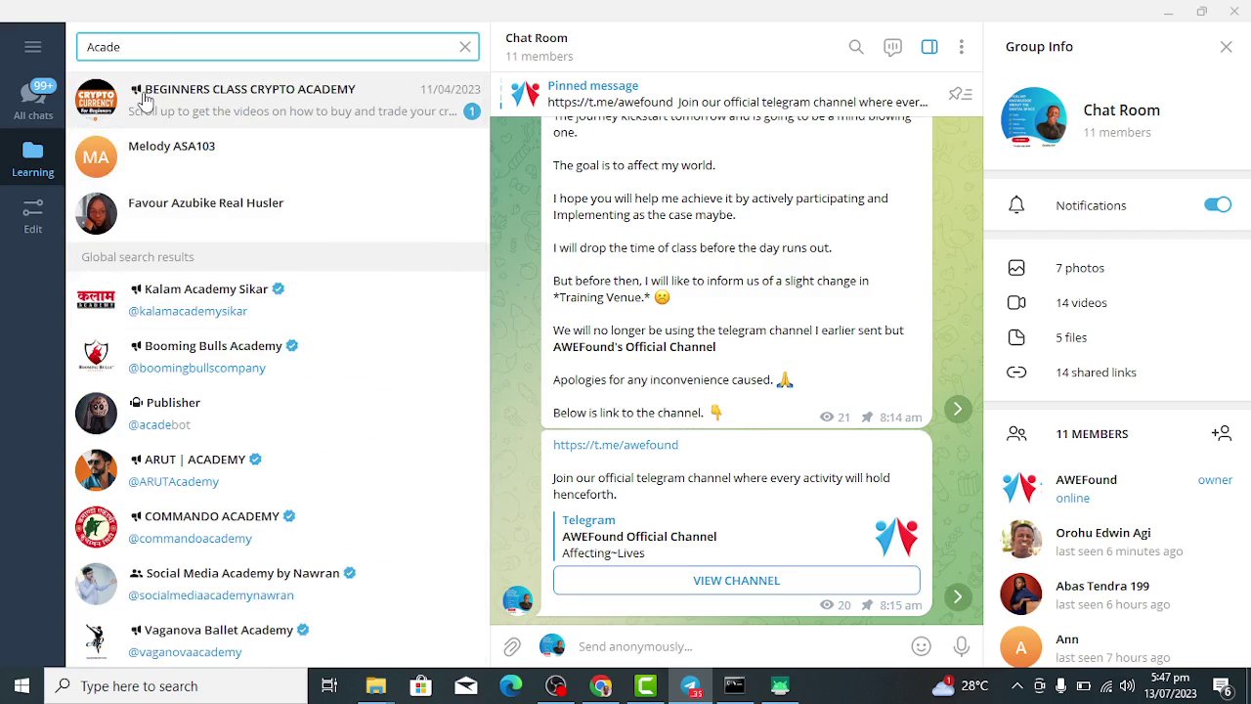
{"action": "key", "text": "BackSpace"}
{"action": "key", "text": "BackSpace"}
{"action": "key", "text": "BackSpace"}
{"action": "type", "text": "Ski"}
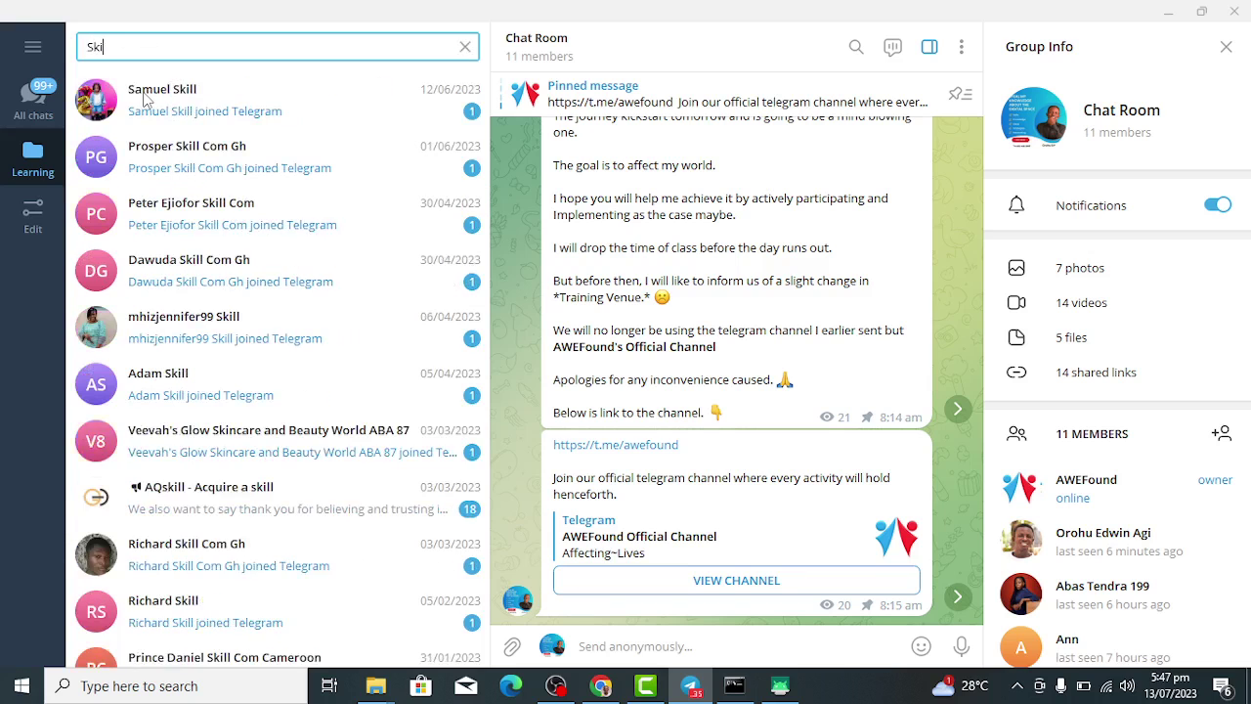
{"action": "type", "text": "ll Ac"}
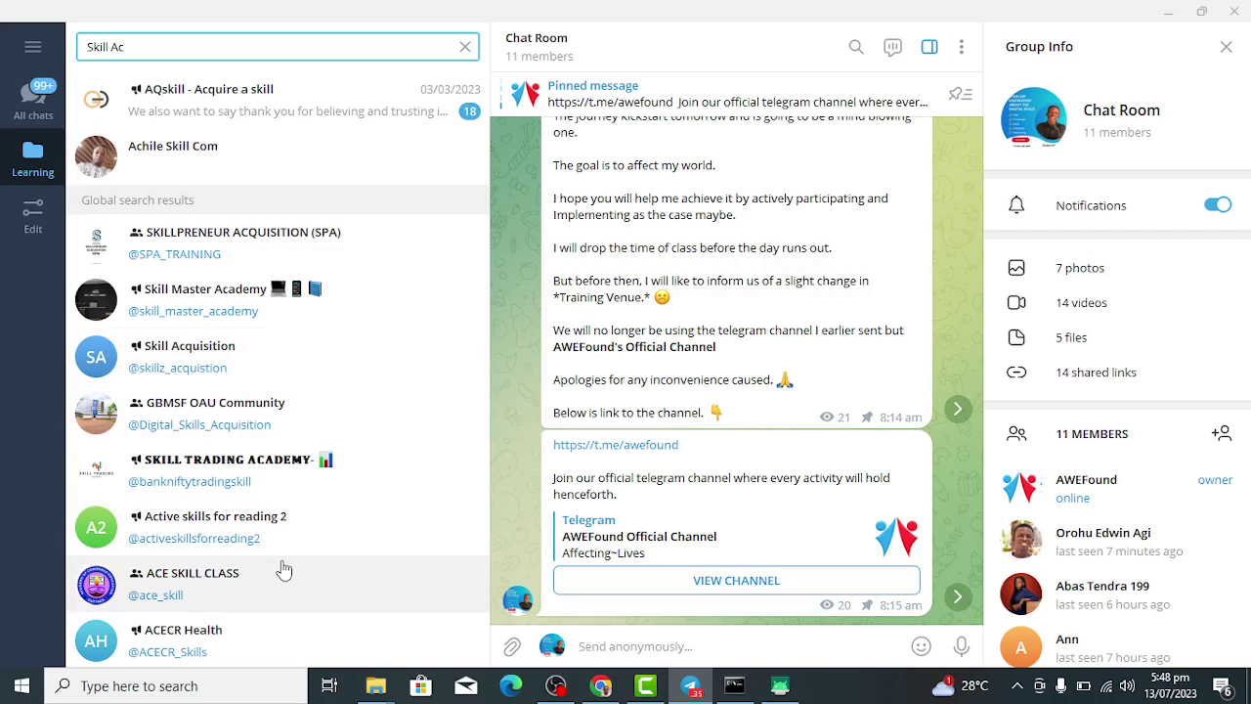
{"action": "key", "text": "BackSpace"}
{"action": "key", "text": "BackSpace"}
{"action": "key", "text": "BackSpace"}
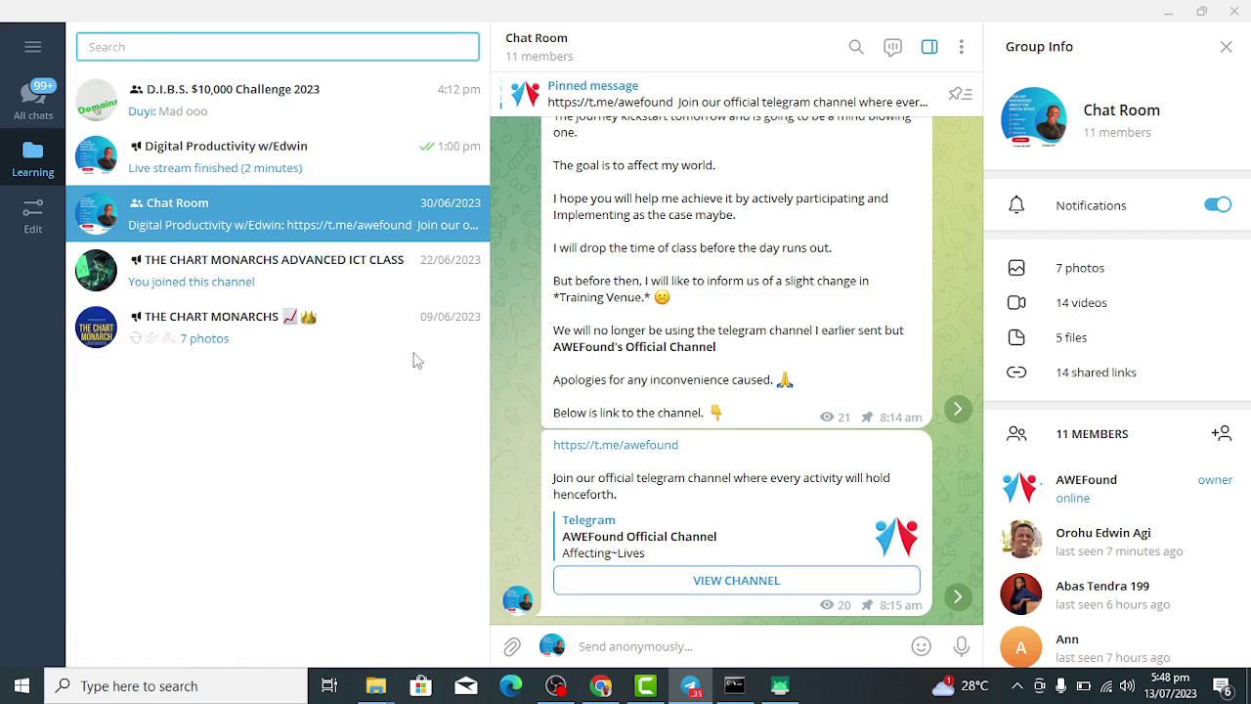
Return to the Chat Room conversation and open its Group Info, reopening it after closing once.
{"action": "left_click", "coordinate": [316, 216]}
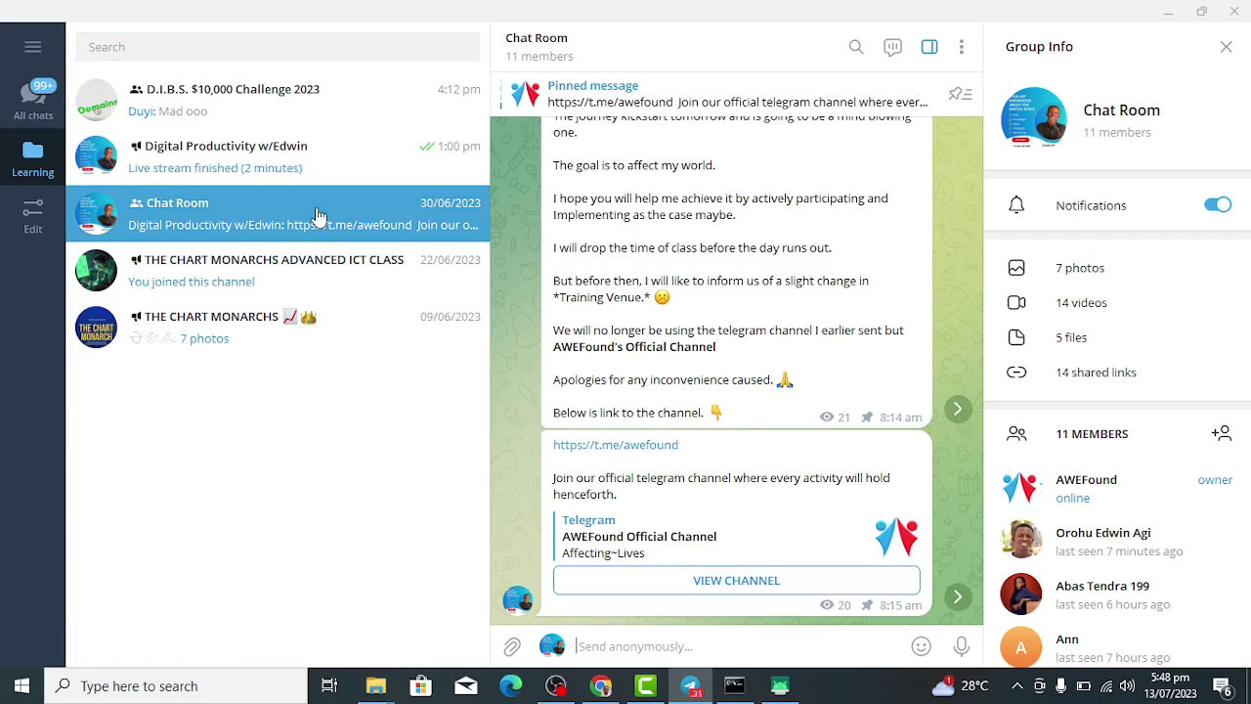
{"action": "left_click", "coordinate": [652, 55]}
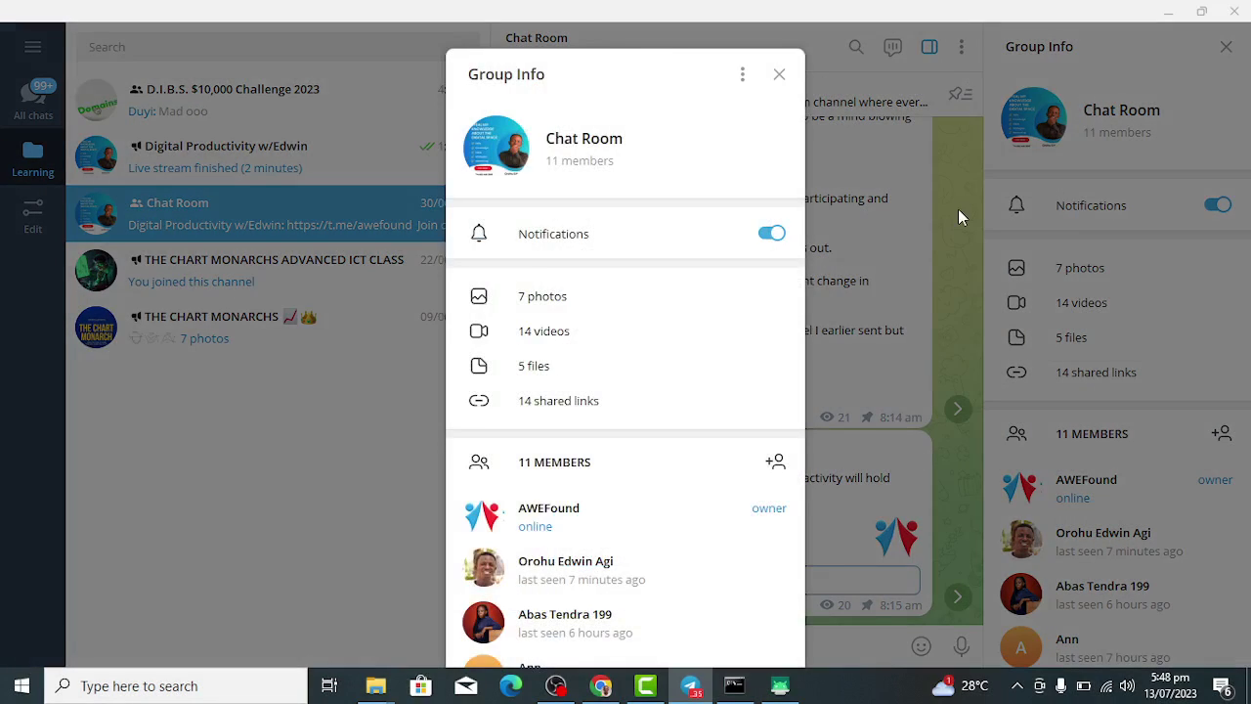
{"action": "left_click", "coordinate": [958, 210]}
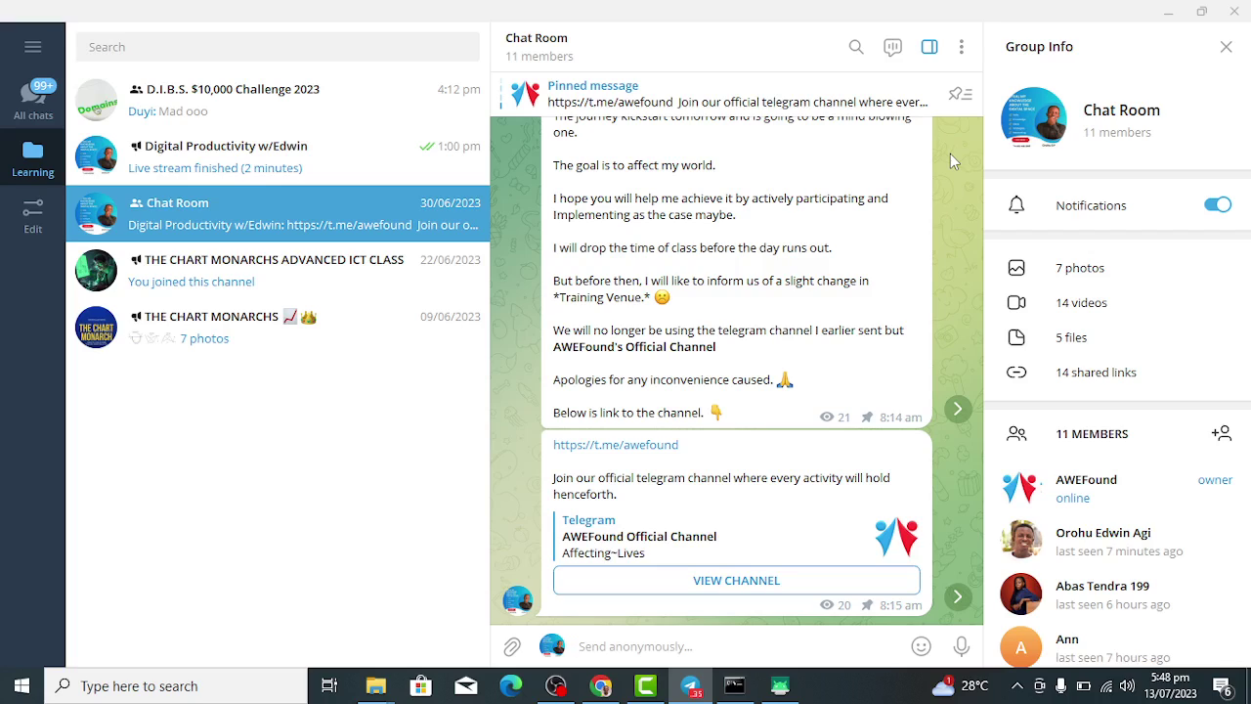
{"action": "left_click", "coordinate": [767, 57]}
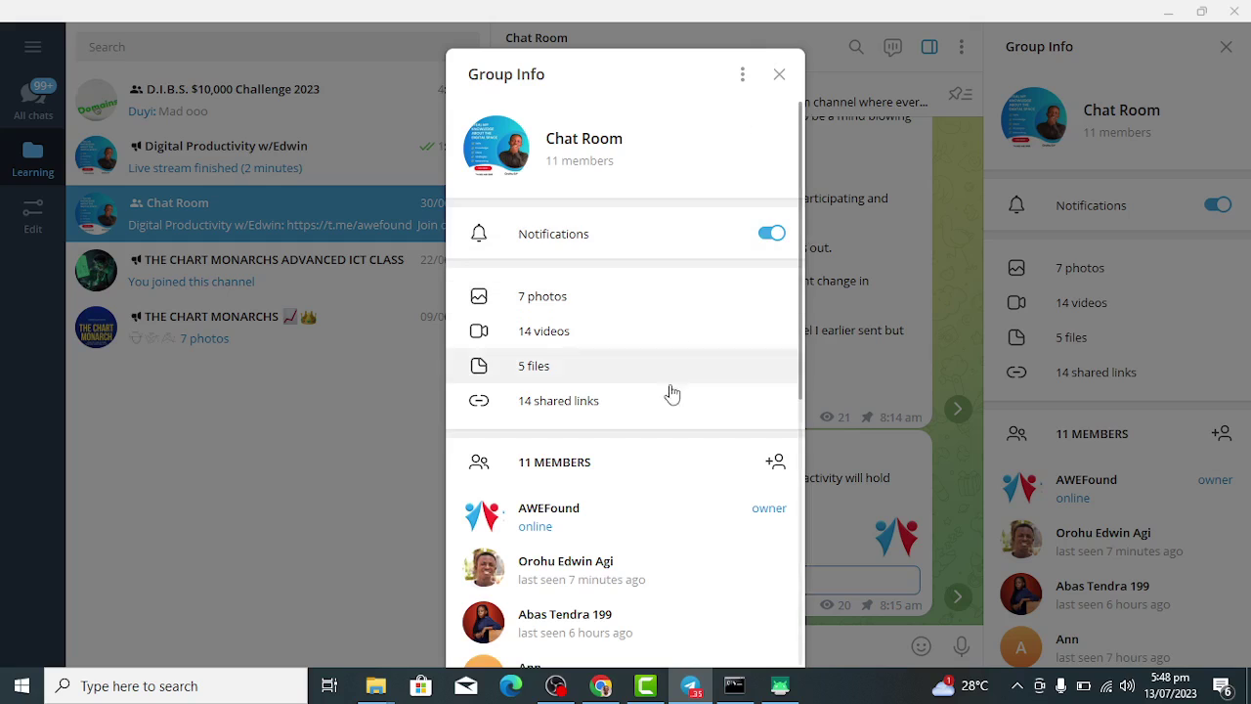
In Manage group, unlink Chat Room's linked channel so Topics can be enabled.
{"action": "left_click", "coordinate": [743, 75]}
{"action": "left_click", "coordinate": [684, 178]}
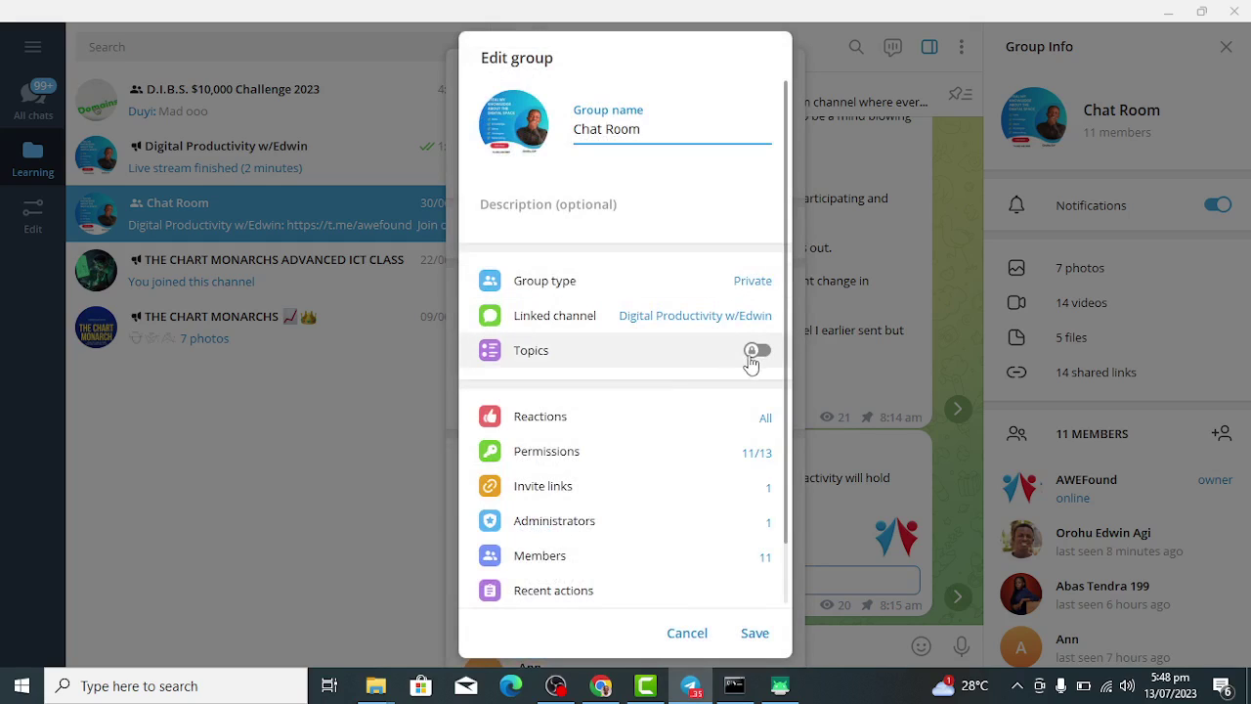
{"action": "left_click", "coordinate": [755, 354]}
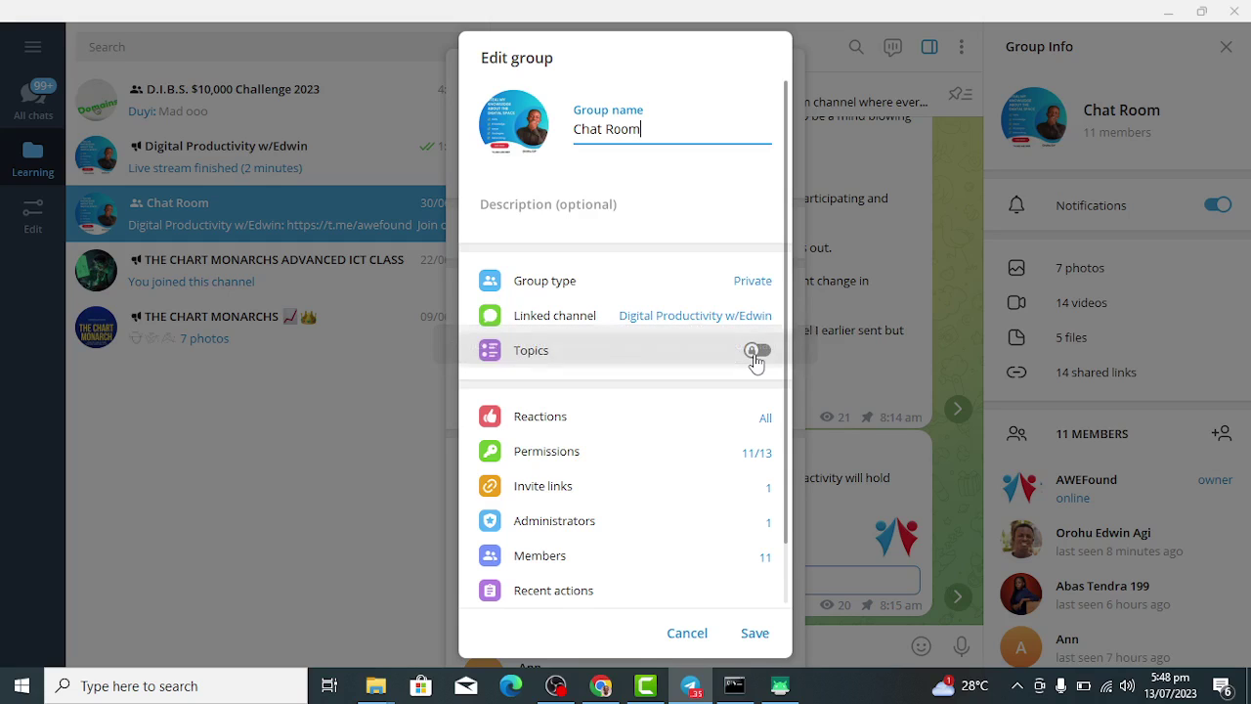
{"action": "left_click", "coordinate": [754, 355]}
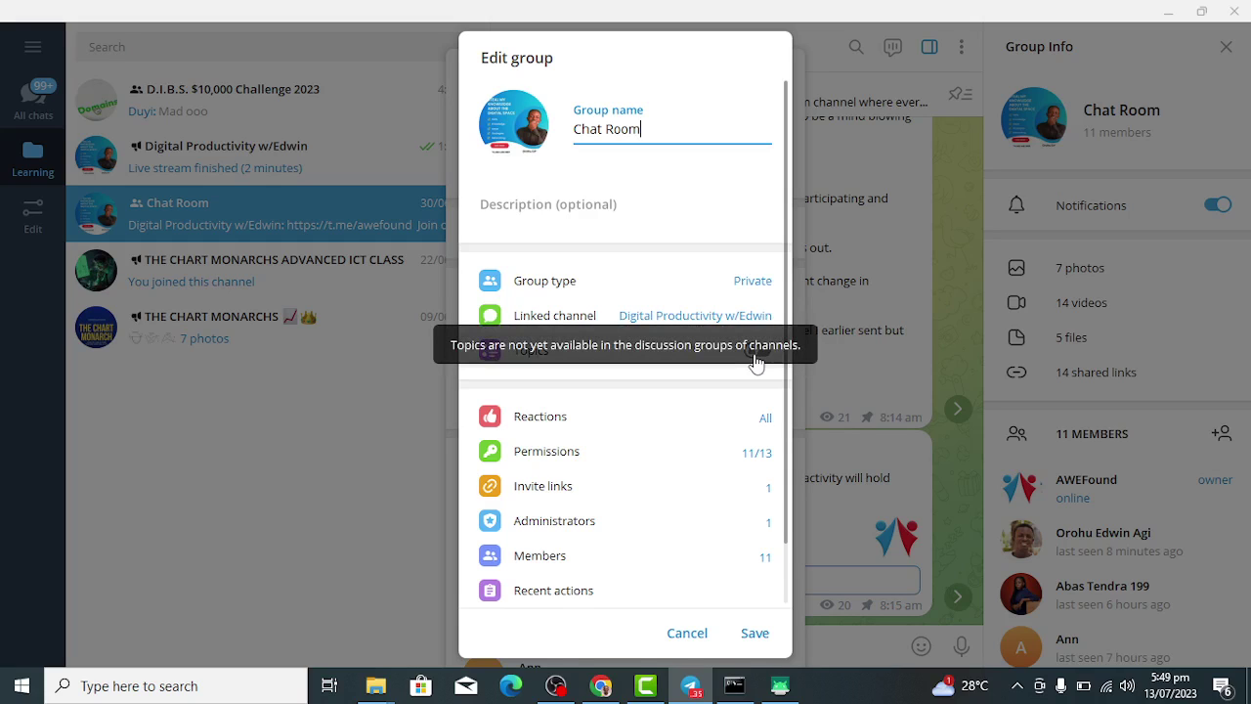
{"action": "left_click", "coordinate": [707, 323]}
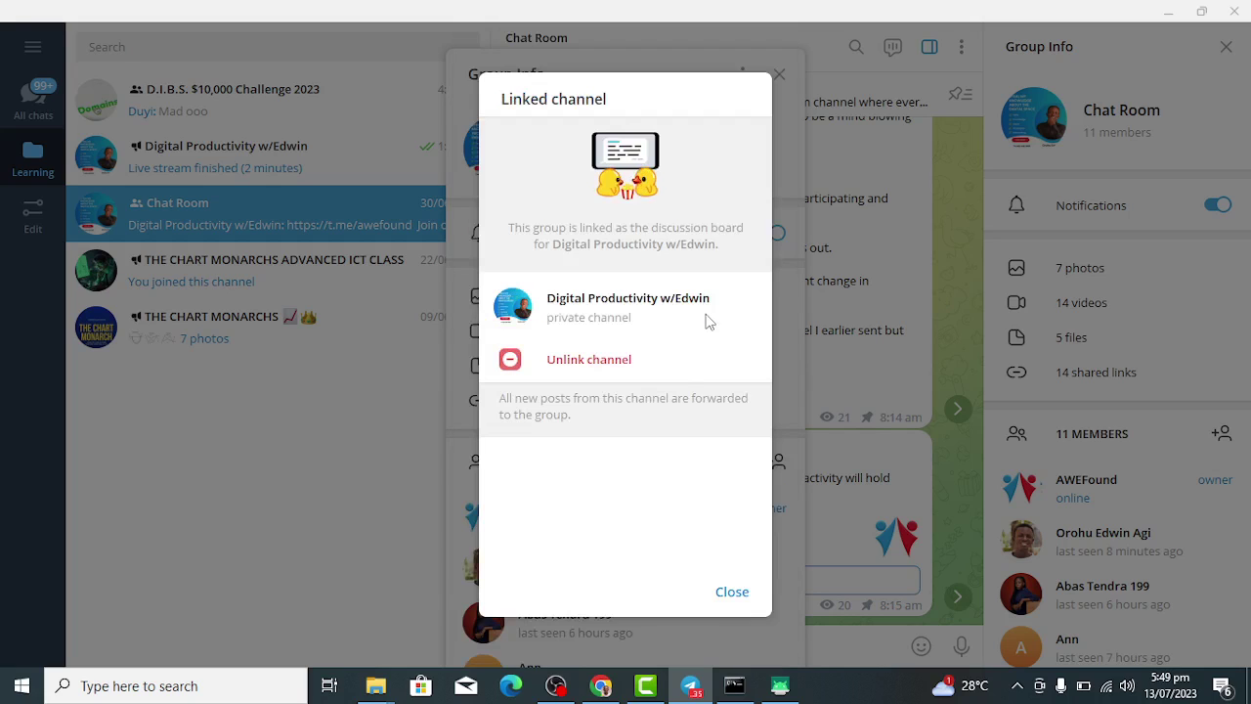
{"action": "left_click", "coordinate": [596, 358]}
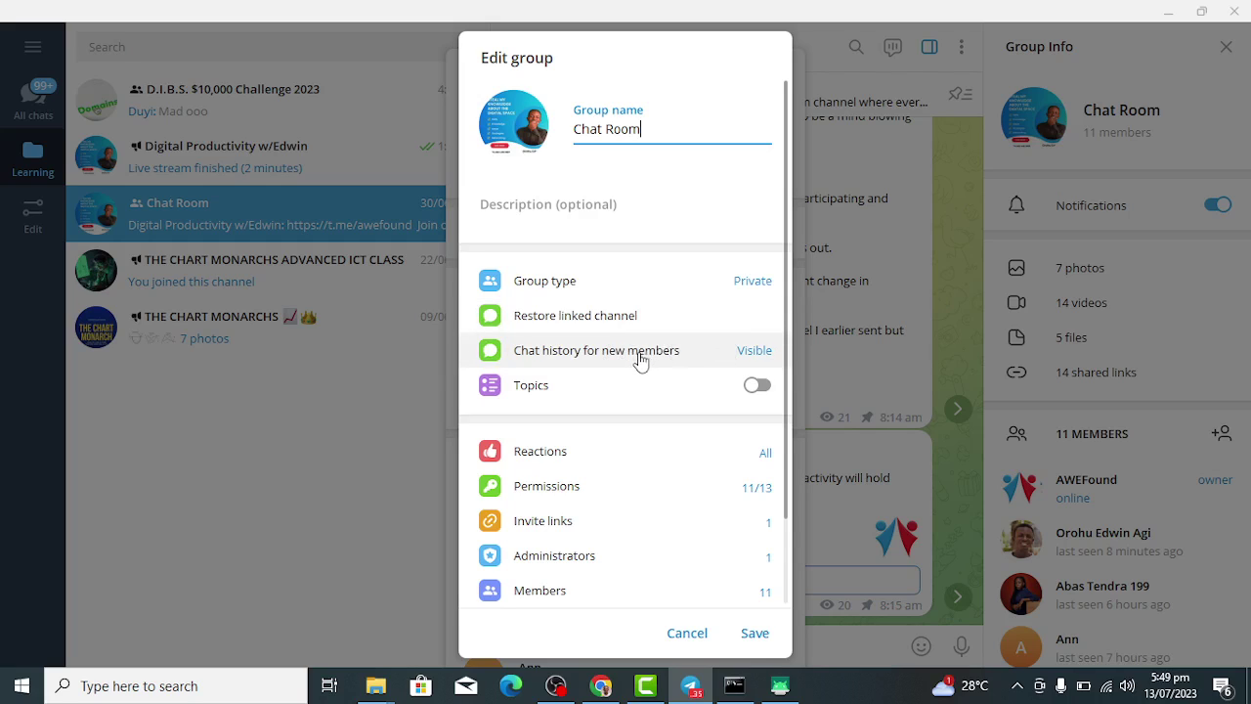
Switch on Topics for Chat Room and save the group settings.
{"action": "left_click", "coordinate": [758, 388]}
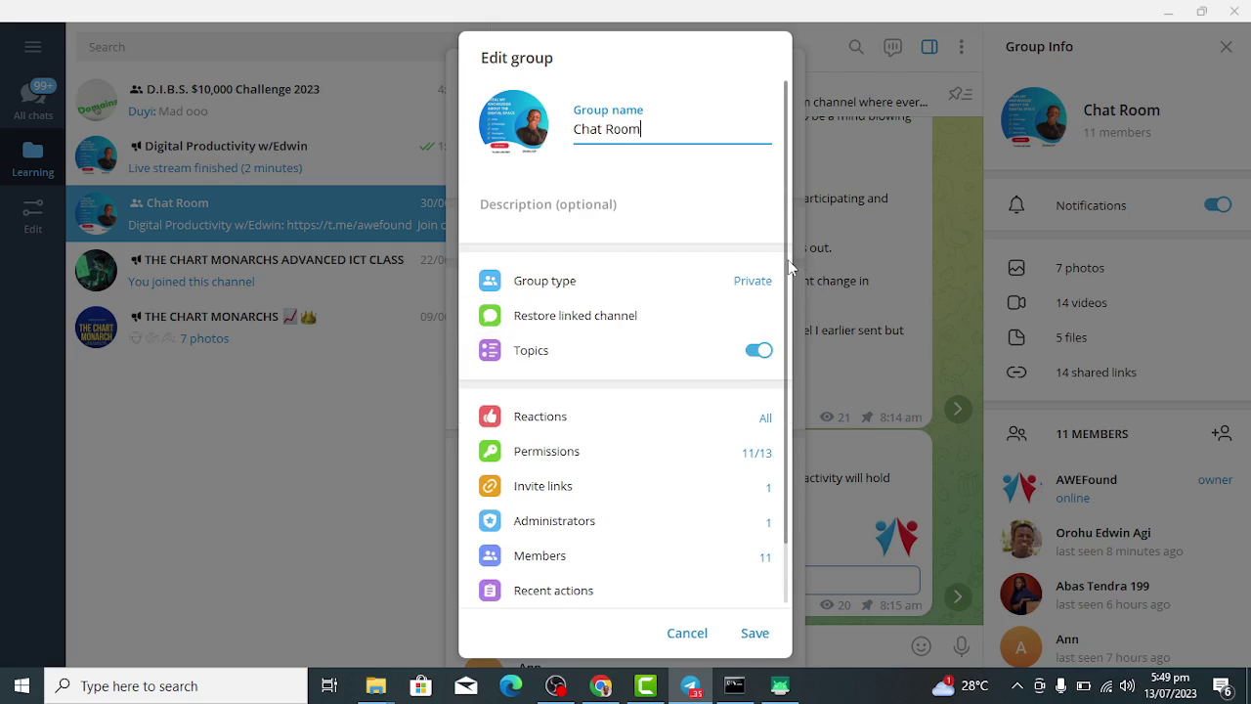
{"action": "scroll", "coordinate": [790, 279], "scroll_direction": "down", "scroll_amount": 2}
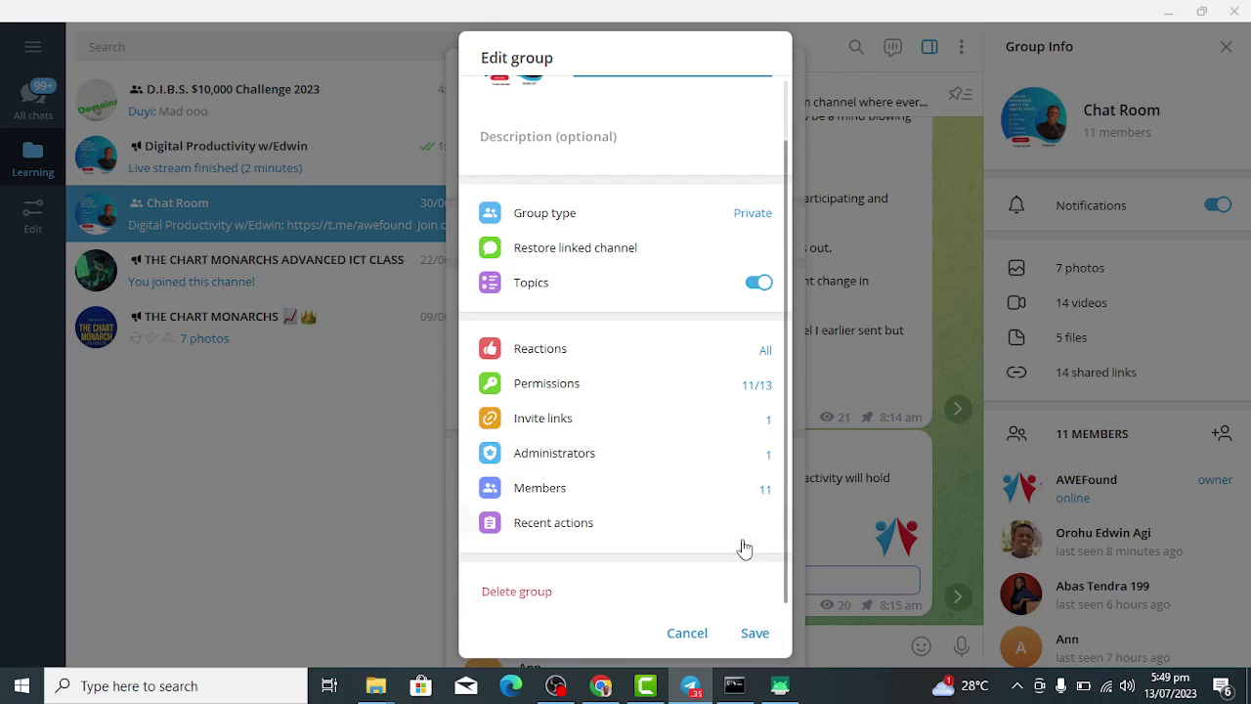
{"action": "left_click", "coordinate": [766, 637]}
{"action": "left_click", "coordinate": [750, 636]}
{"action": "scroll", "coordinate": [785, 540], "scroll_direction": "up", "scroll_amount": 2}
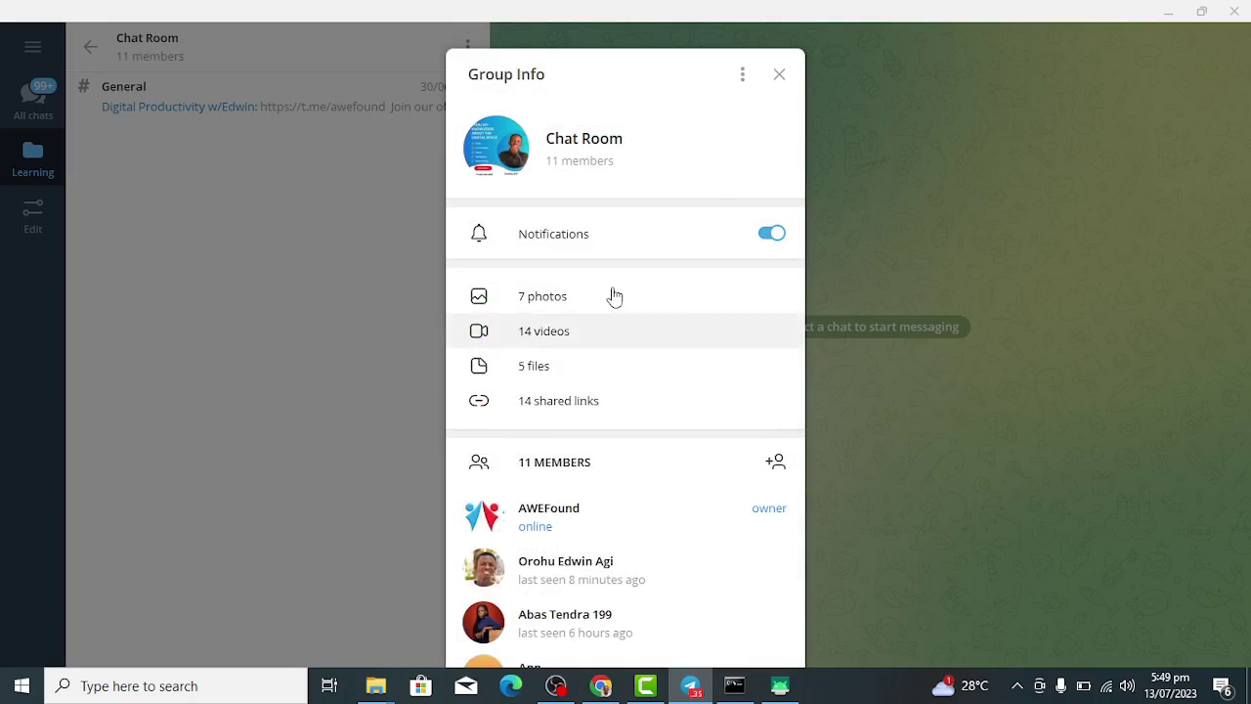
Close Group Info and create a new topic named 'Opportunities'.
{"action": "left_click", "coordinate": [780, 76]}
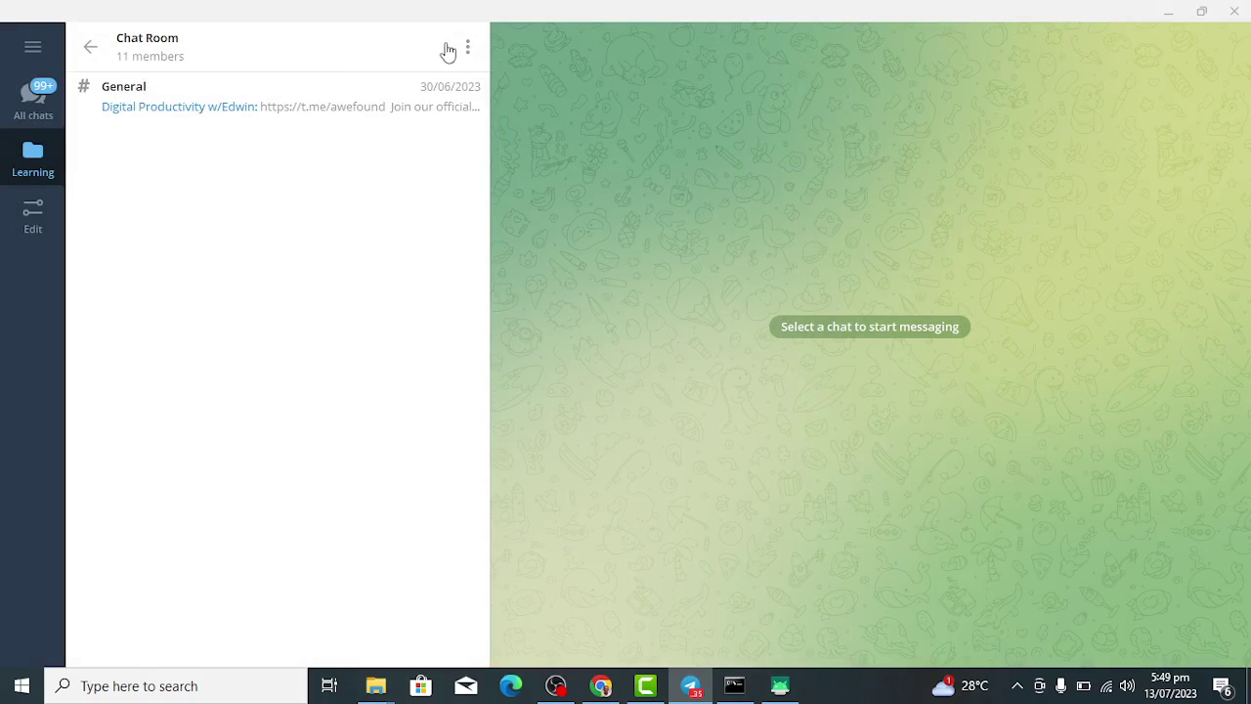
{"action": "left_click", "coordinate": [467, 49]}
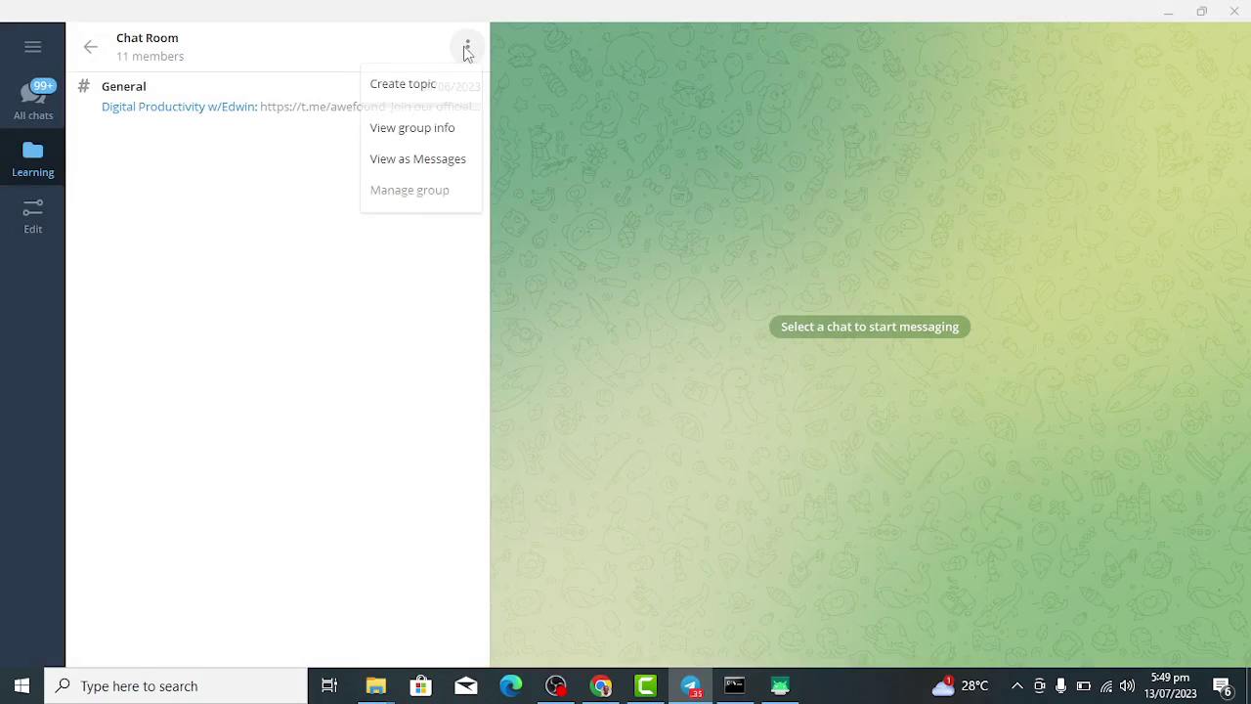
{"action": "left_click", "coordinate": [405, 88]}
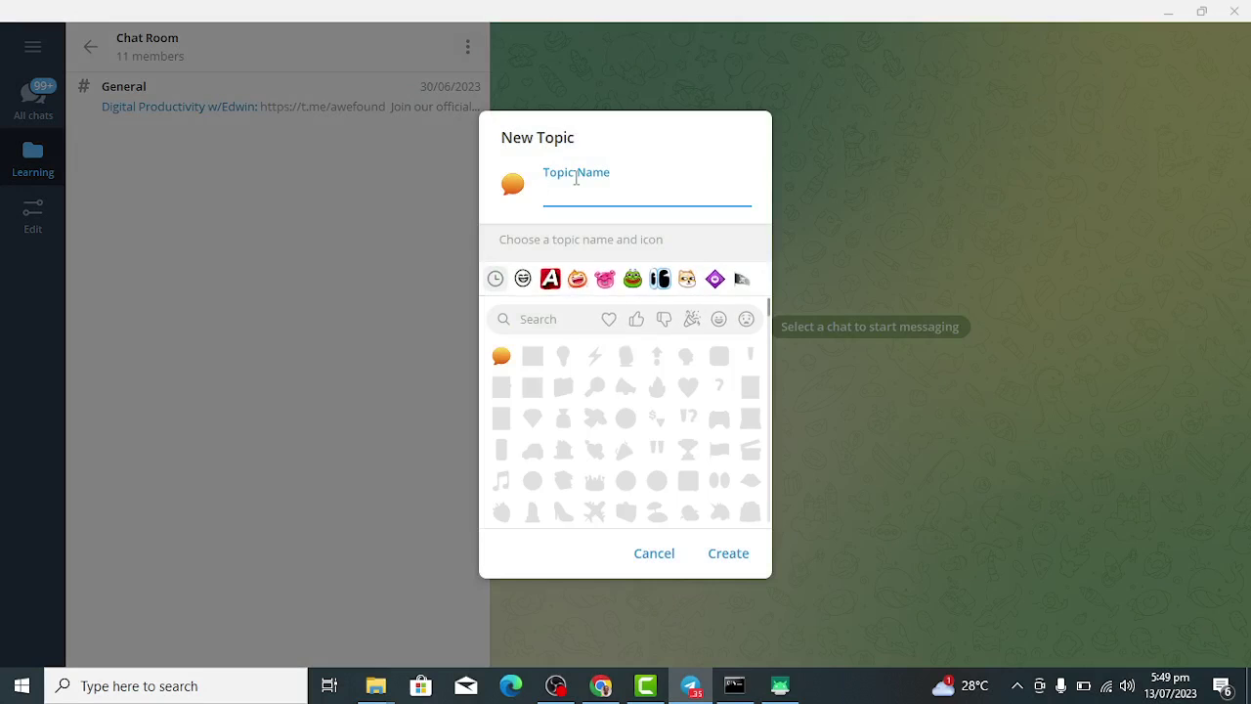
{"action": "type", "text": "O"}
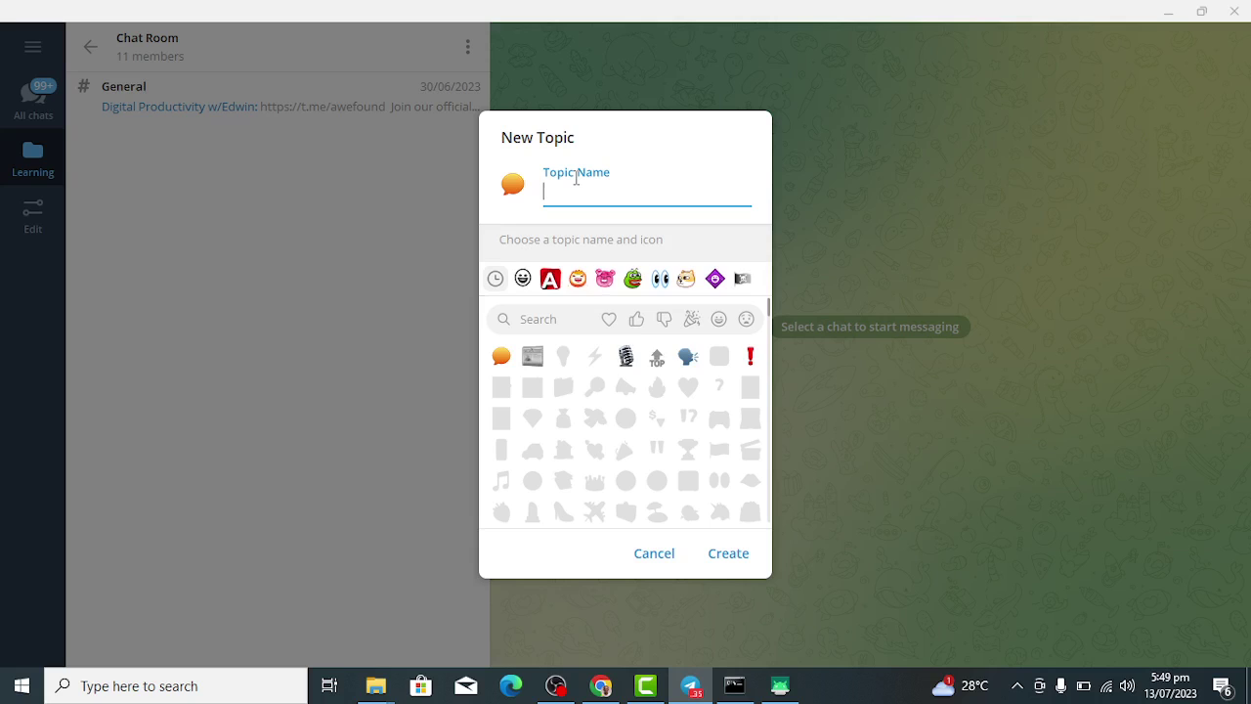
{"action": "type", "text": "pportuni"}
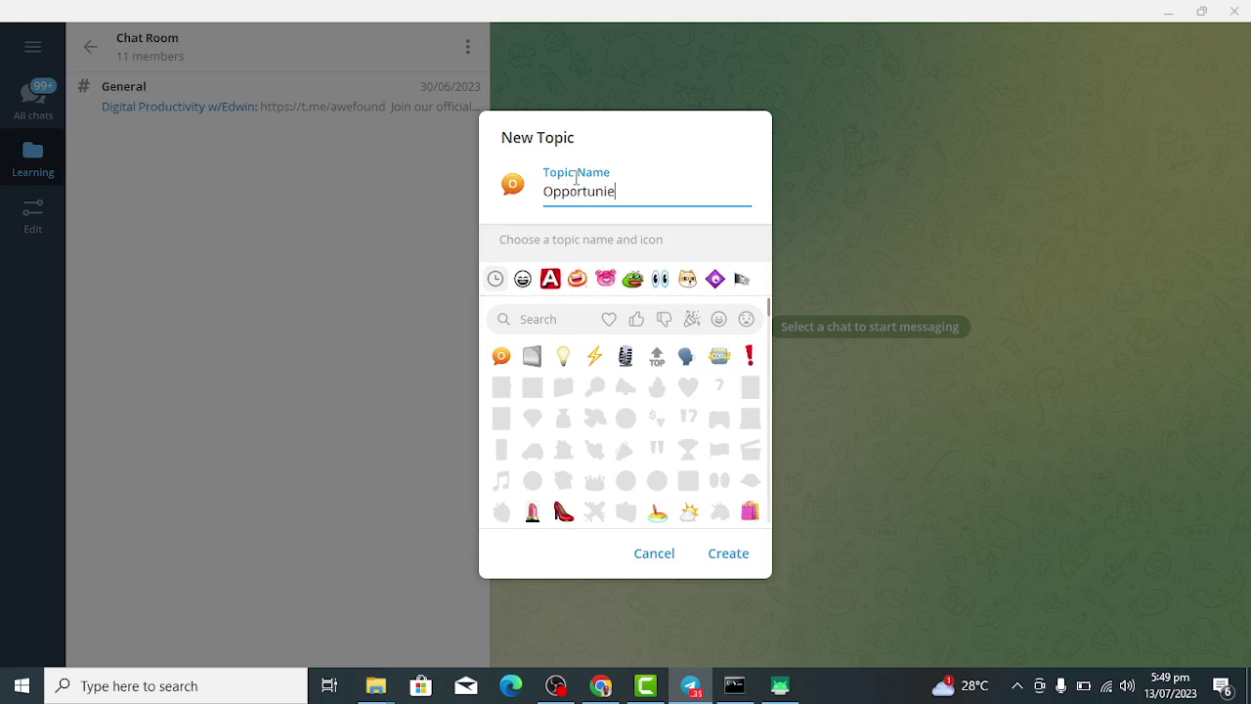
{"action": "type", "text": "t"}
{"action": "type", "text": "ies"}
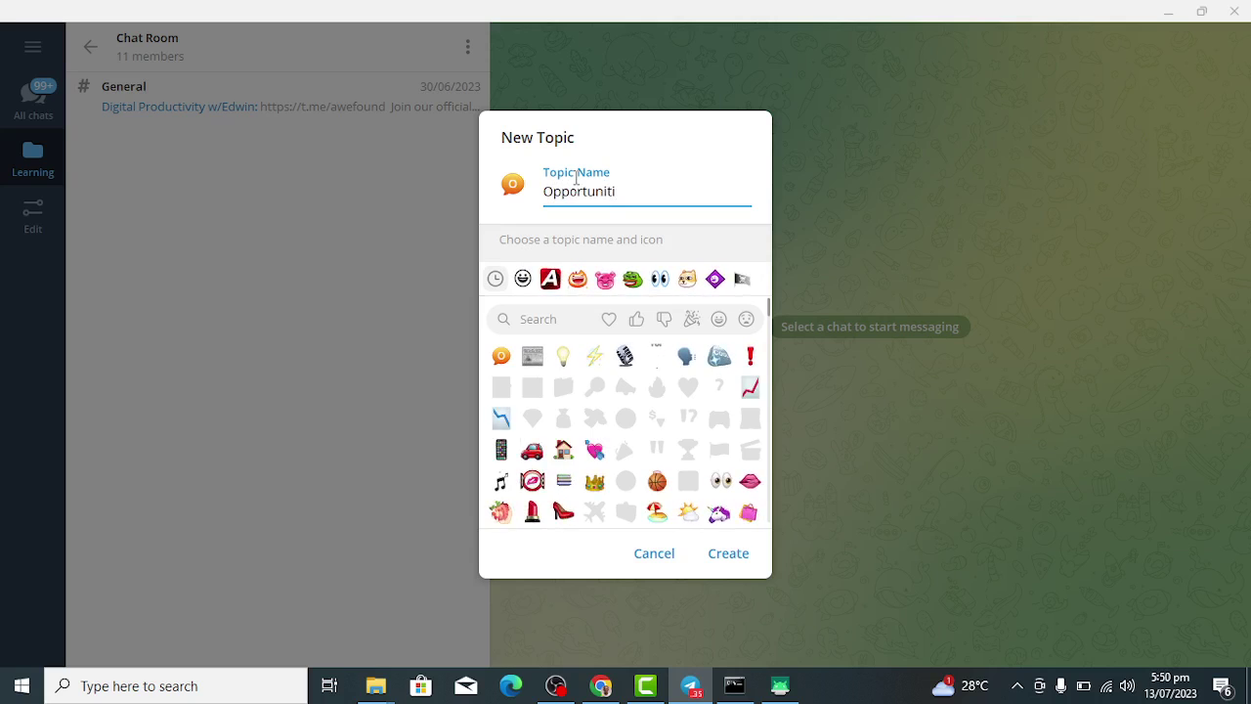
{"action": "left_click", "coordinate": [728, 553]}
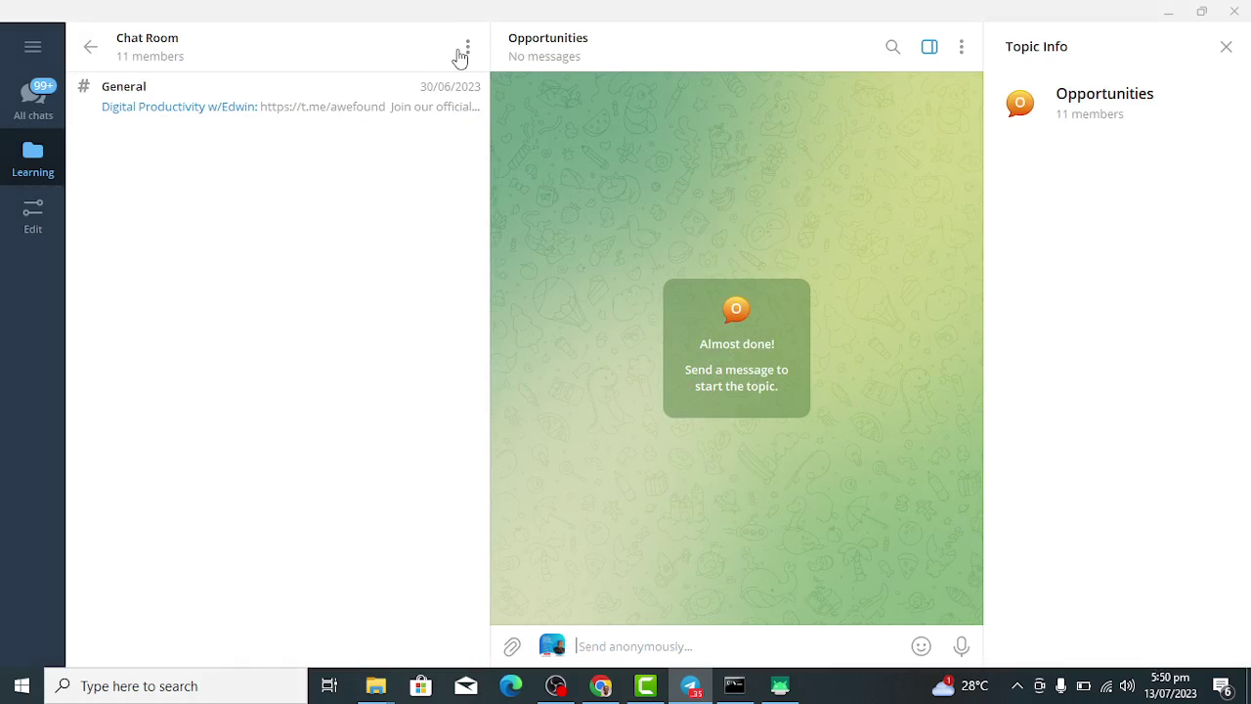
Create a new topic named 'Graphic Design' in Chat Room.
{"action": "left_click", "coordinate": [467, 47]}
{"action": "left_click", "coordinate": [399, 85]}
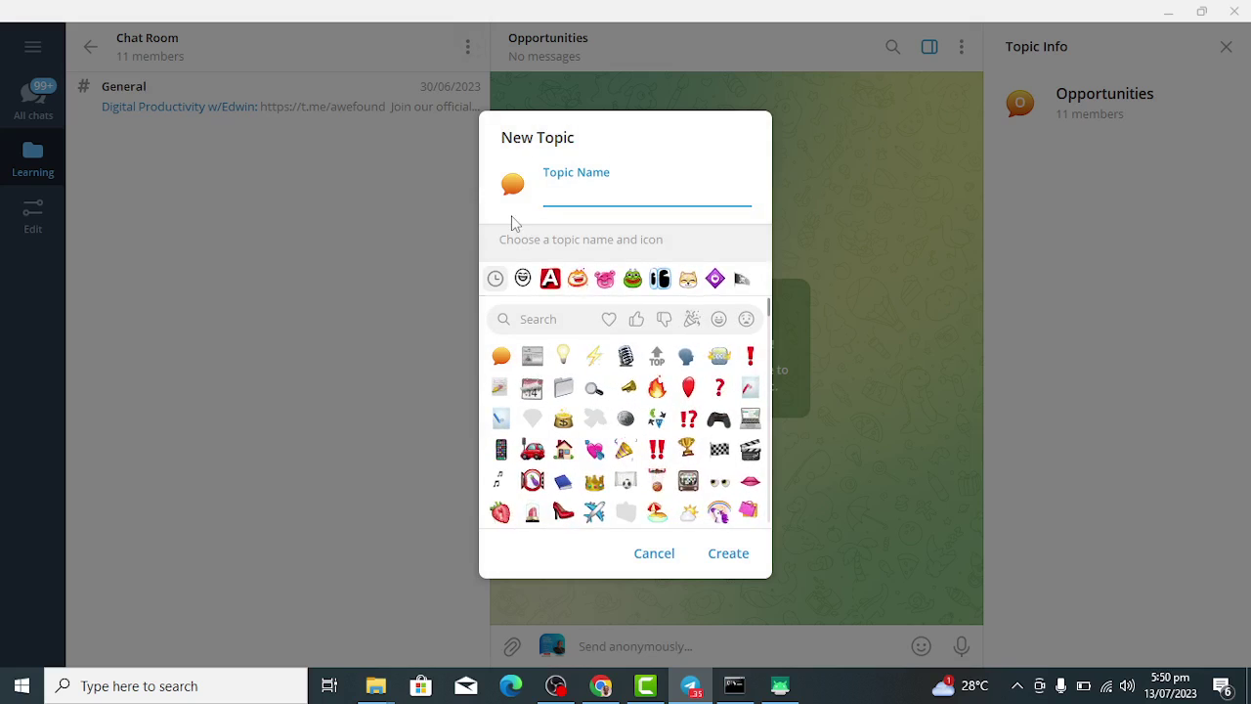
{"action": "type", "text": "GRaphic"}
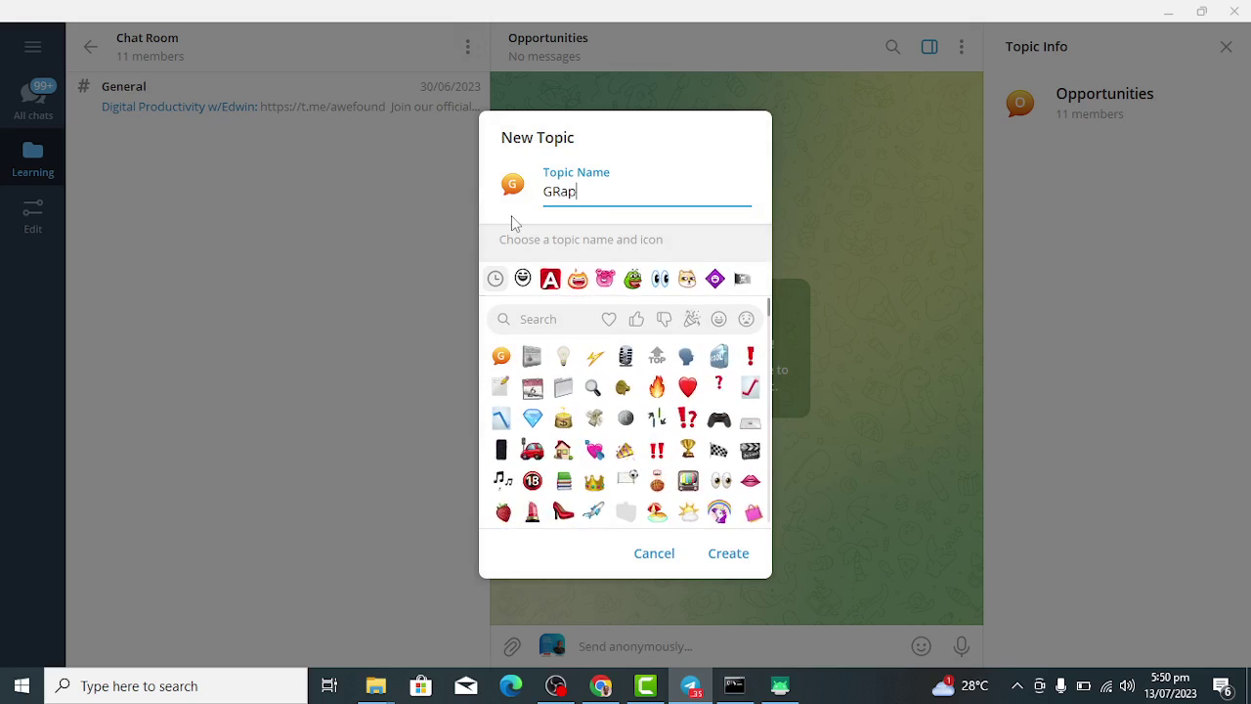
{"action": "key", "text": "BackSpace"}
{"action": "key", "text": "BackSpace"}
{"action": "key", "text": "BackSpace"}
{"action": "type", "text": "raphic"}
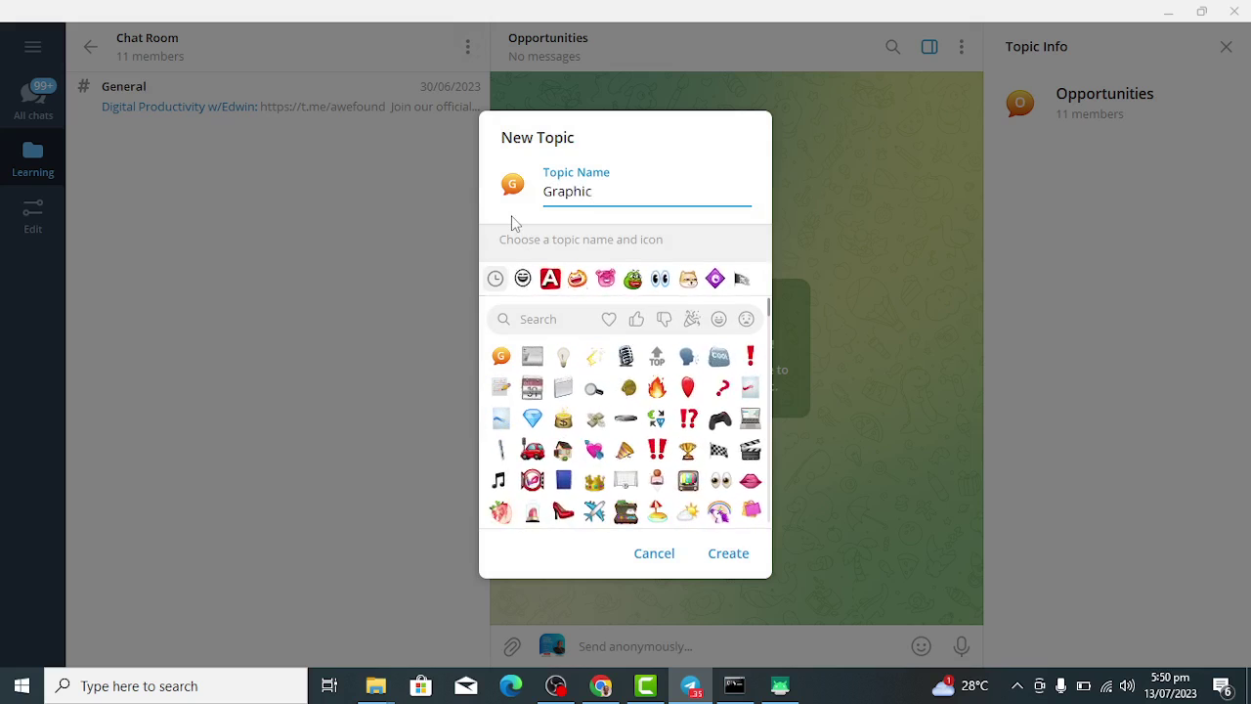
{"action": "type", "text": " Desi"}
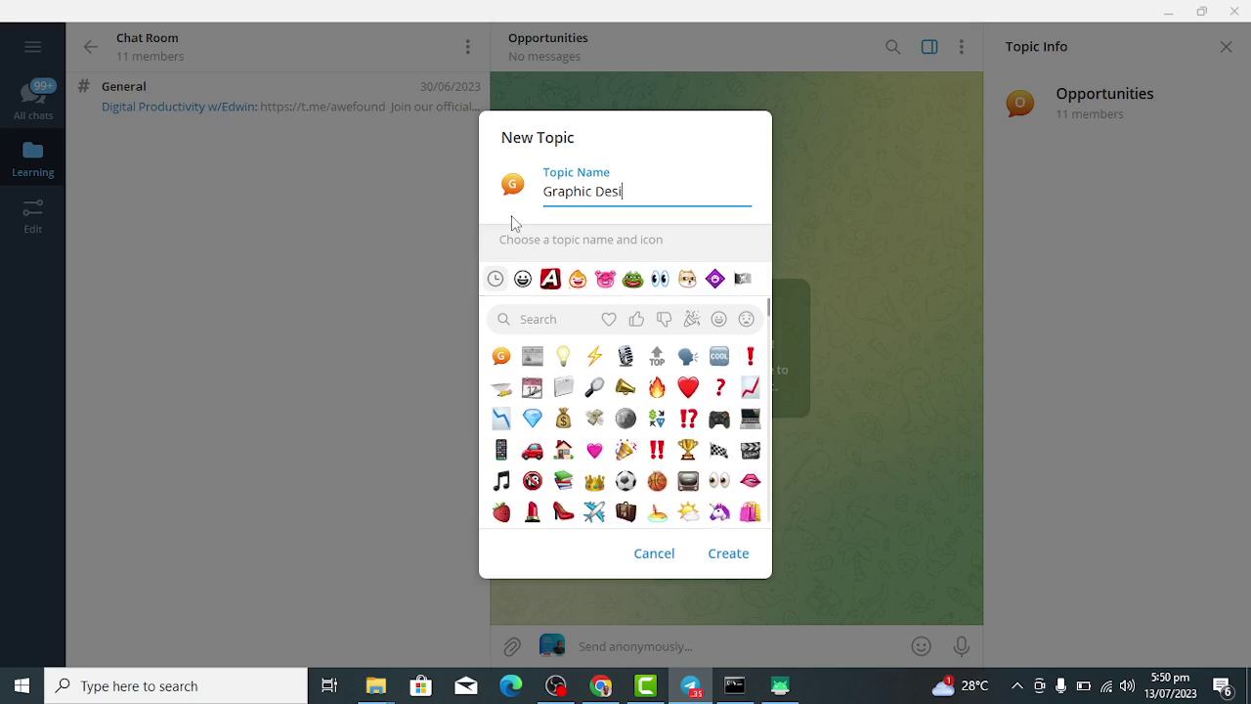
{"action": "type", "text": "gn"}
{"action": "left_click", "coordinate": [729, 553]}
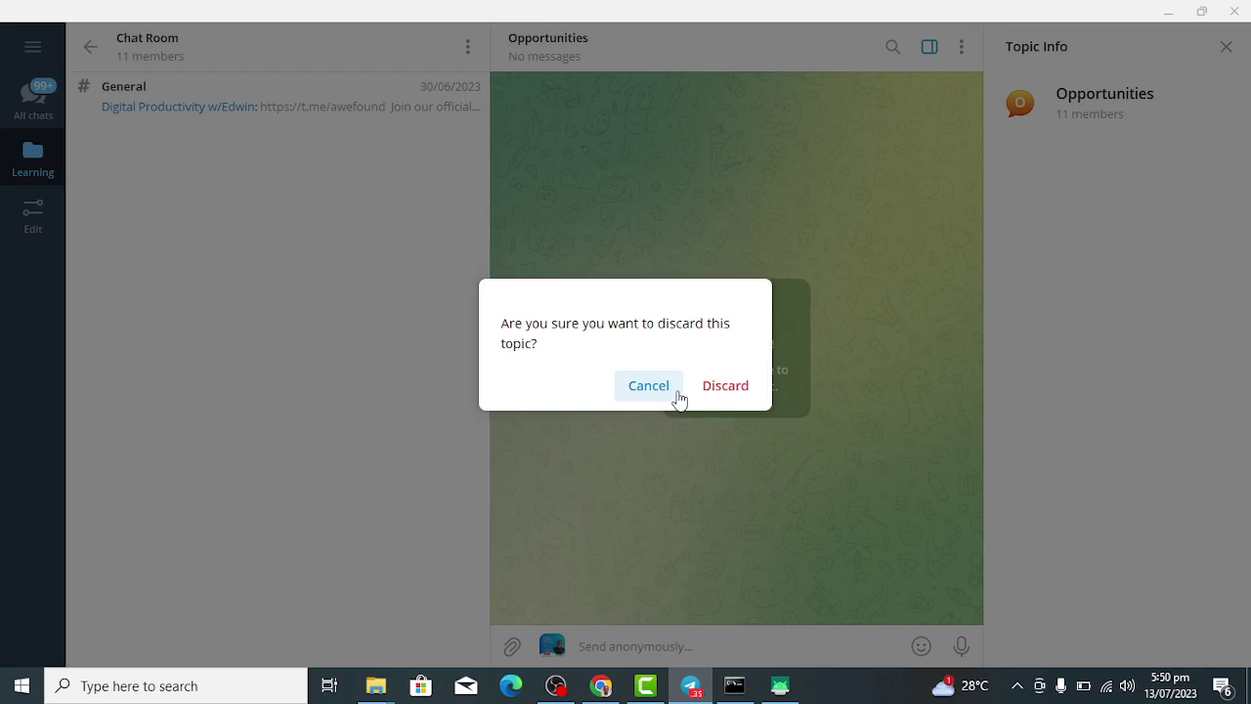
{"action": "left_click", "coordinate": [666, 393]}
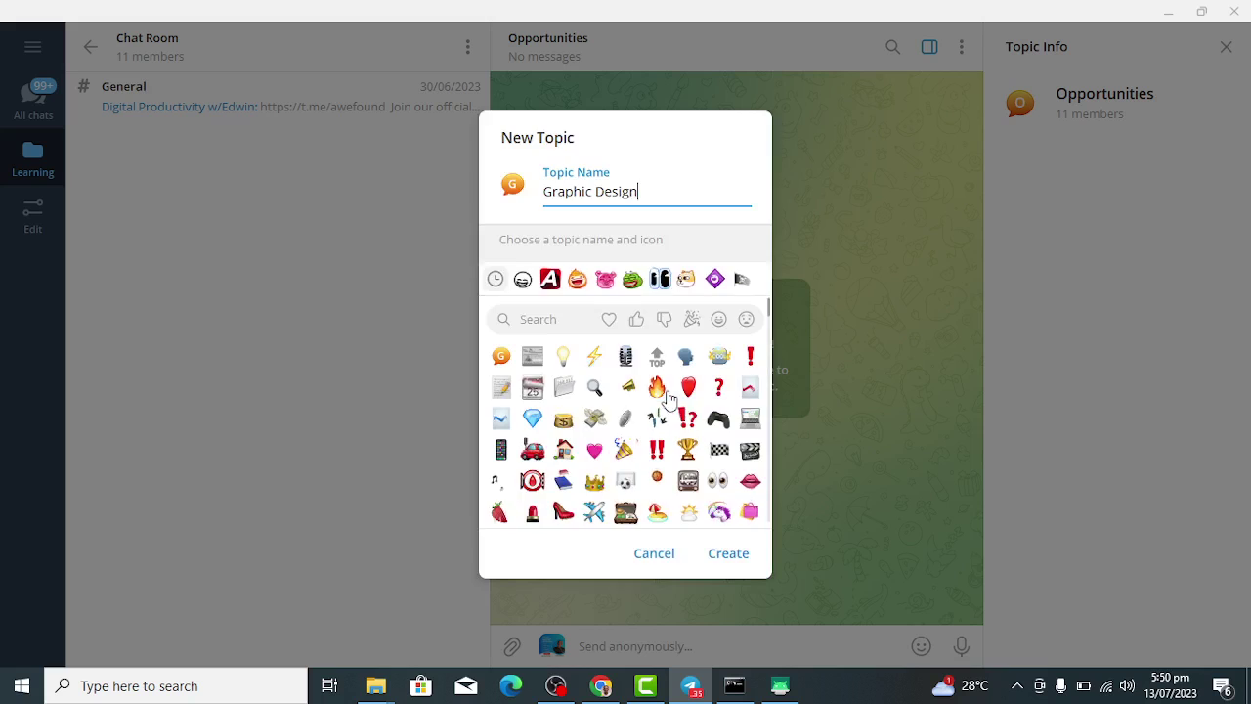
{"action": "left_click", "coordinate": [741, 558]}
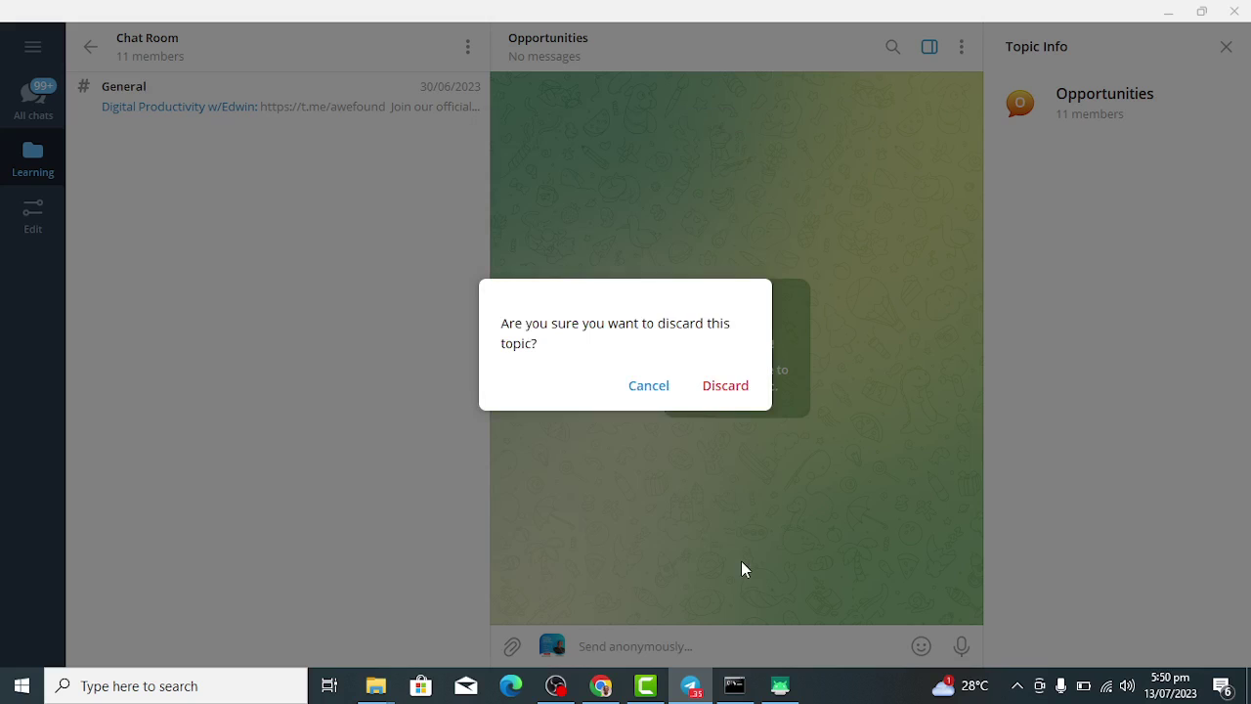
Leave the topic dialog, reopen Chat Room from the chat list and close Topic Info.
{"action": "left_click", "coordinate": [711, 389]}
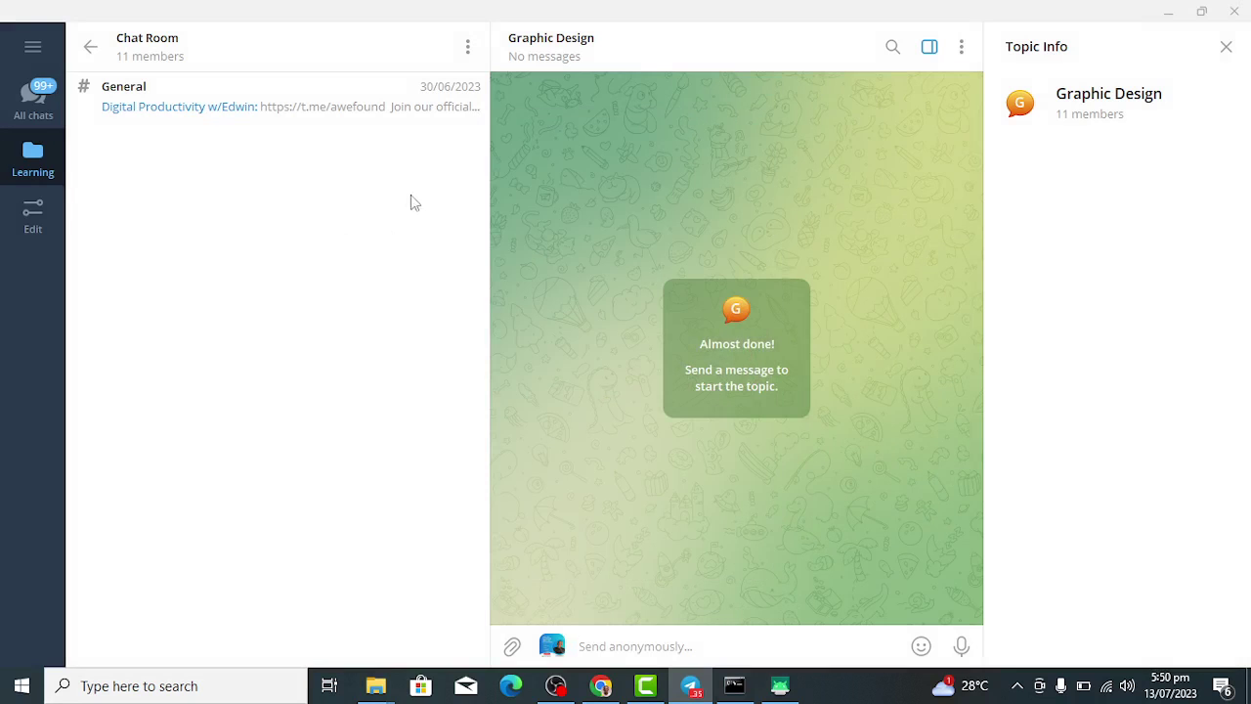
{"action": "left_click", "coordinate": [91, 43]}
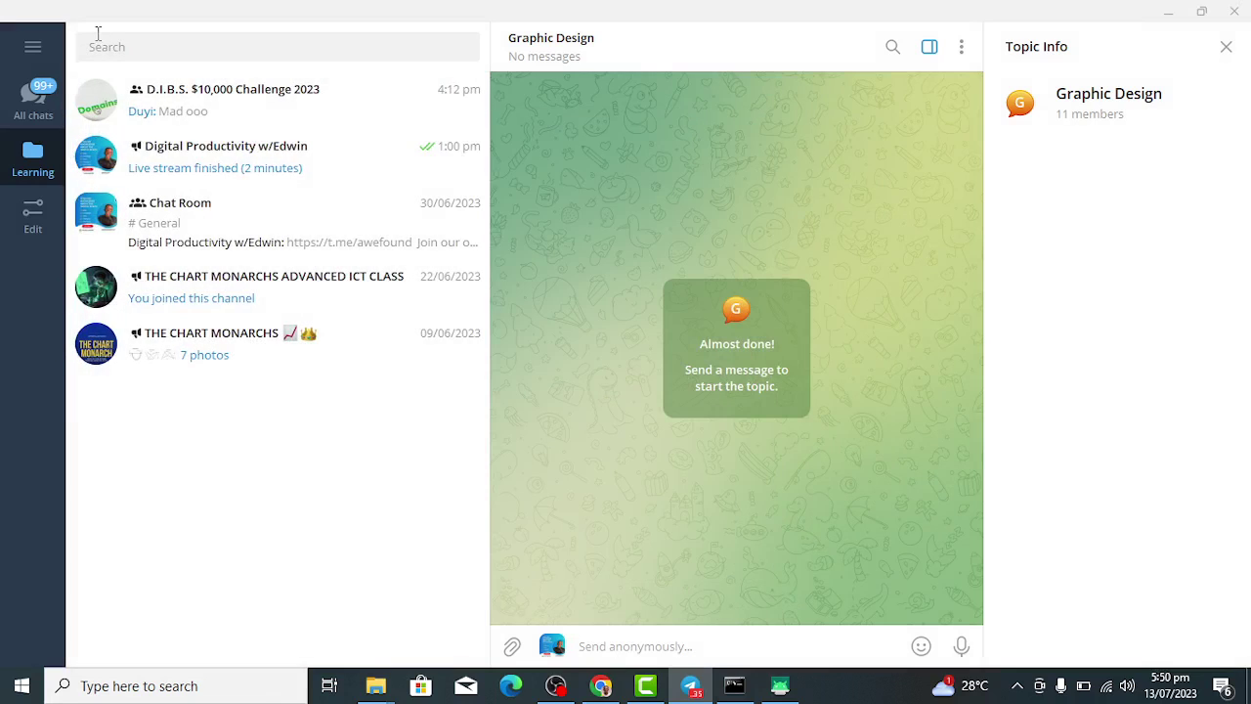
{"action": "left_click", "coordinate": [156, 213]}
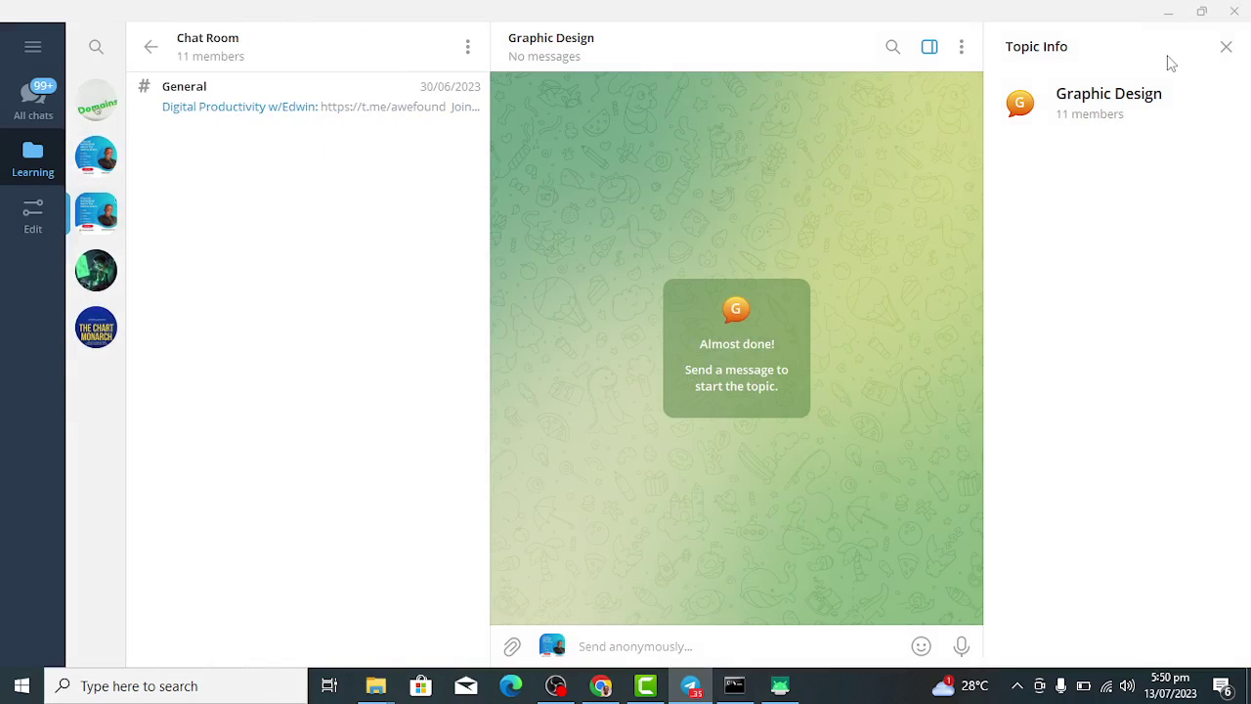
{"action": "left_click", "coordinate": [1222, 51]}
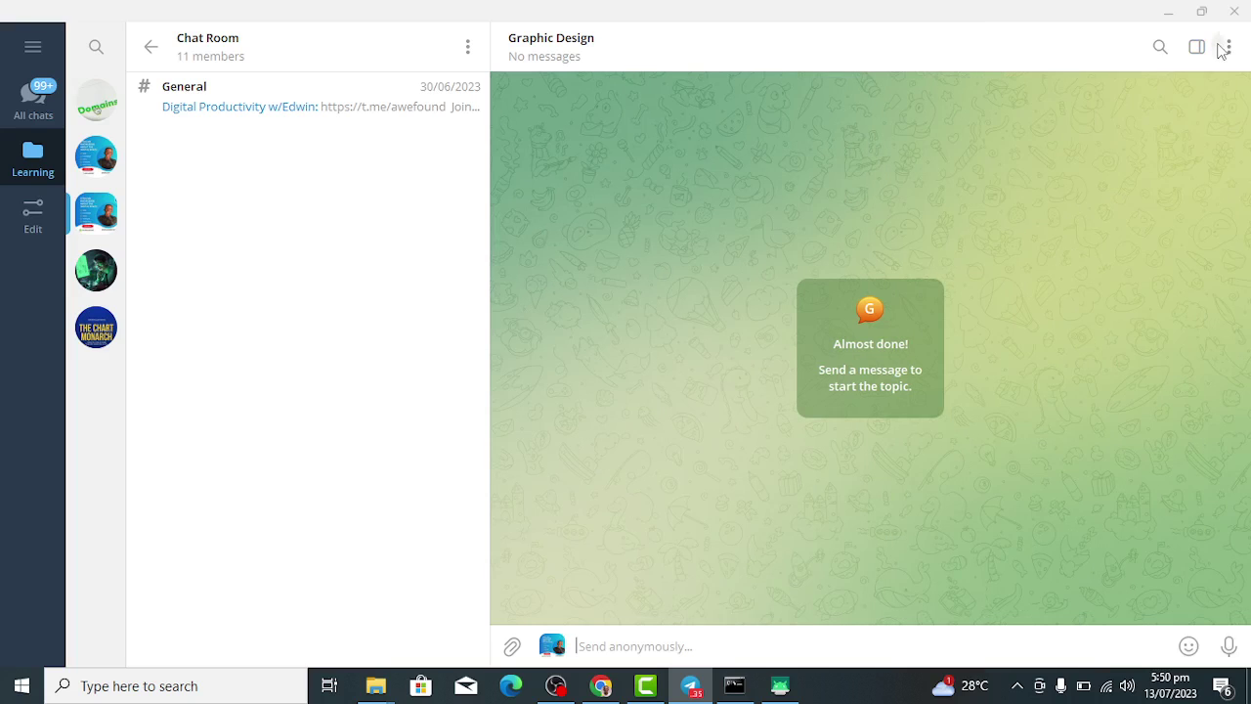
{"action": "left_click", "coordinate": [1226, 47]}
Create an 'Opportunities' topic and confirm leaving the new-topic dialog.
{"action": "left_click", "coordinate": [469, 51]}
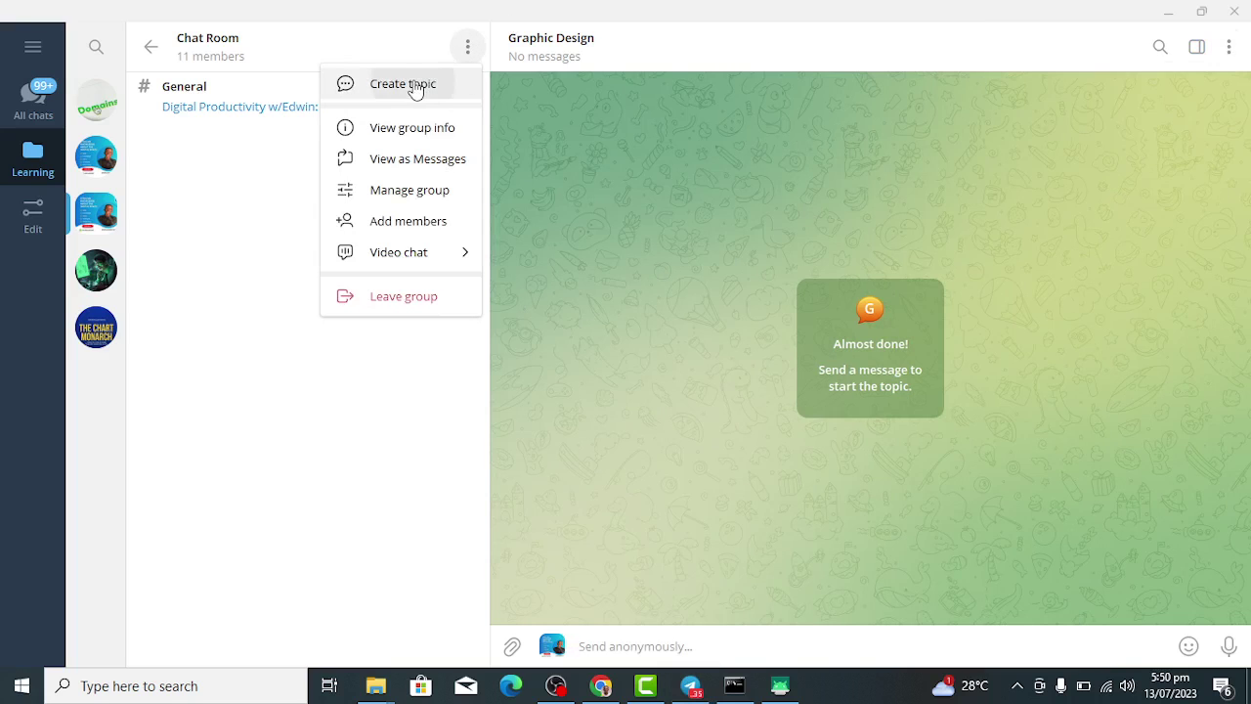
{"action": "left_click", "coordinate": [417, 86]}
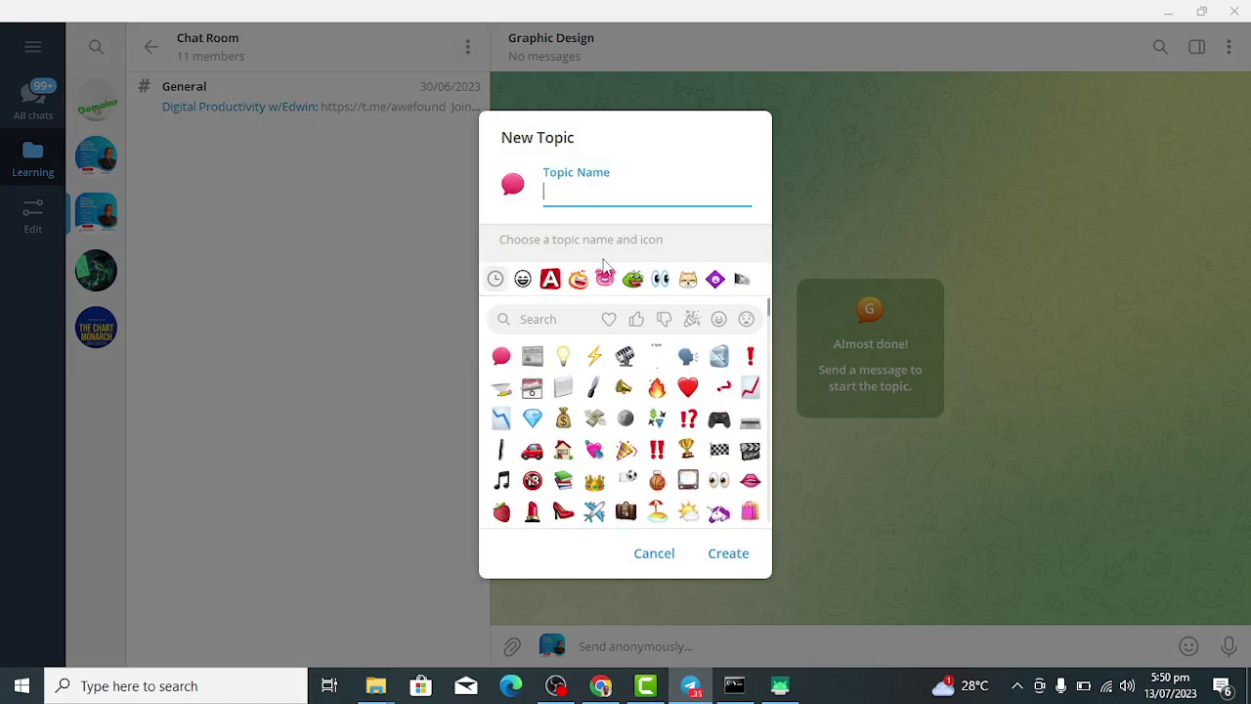
{"action": "type", "text": "Op"}
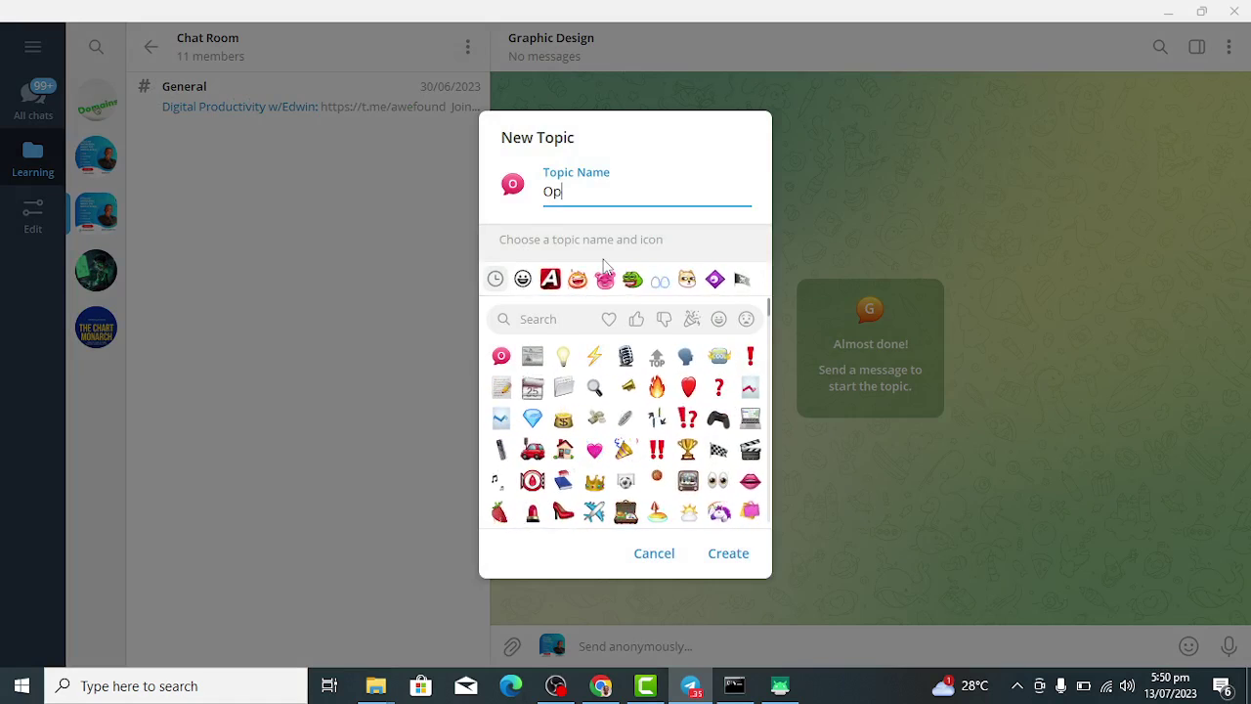
{"action": "type", "text": "portuni"}
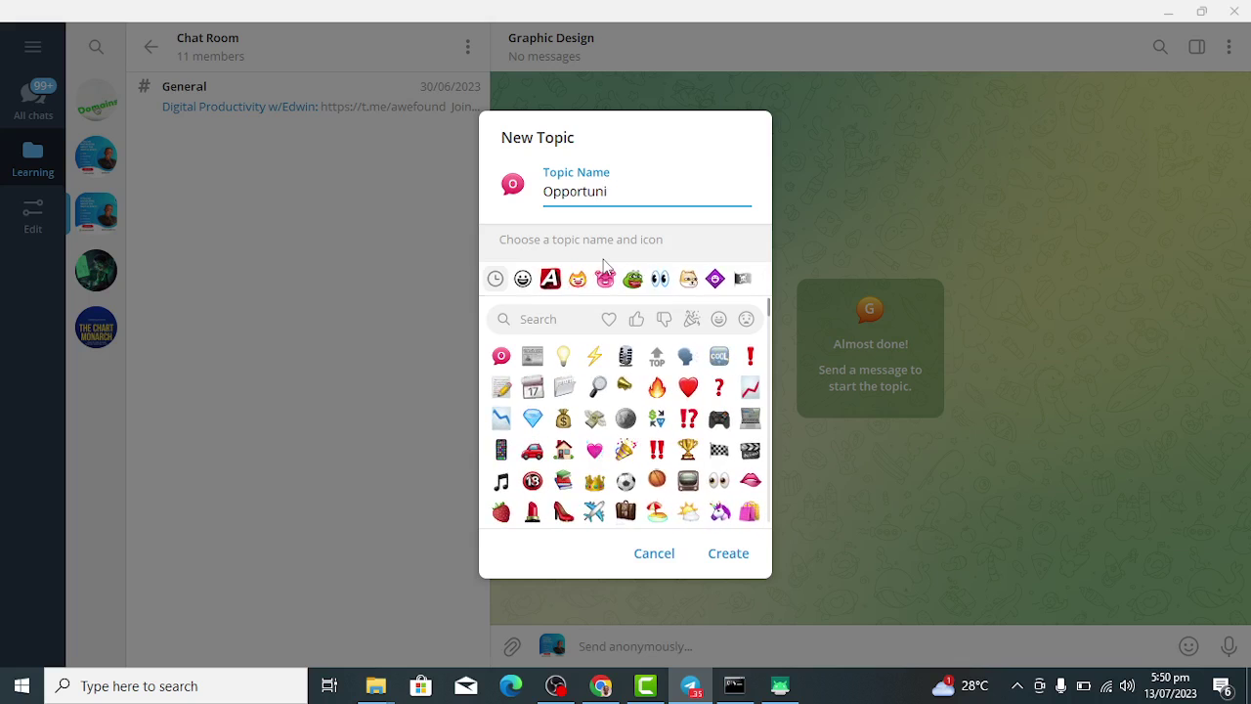
{"action": "type", "text": "ties"}
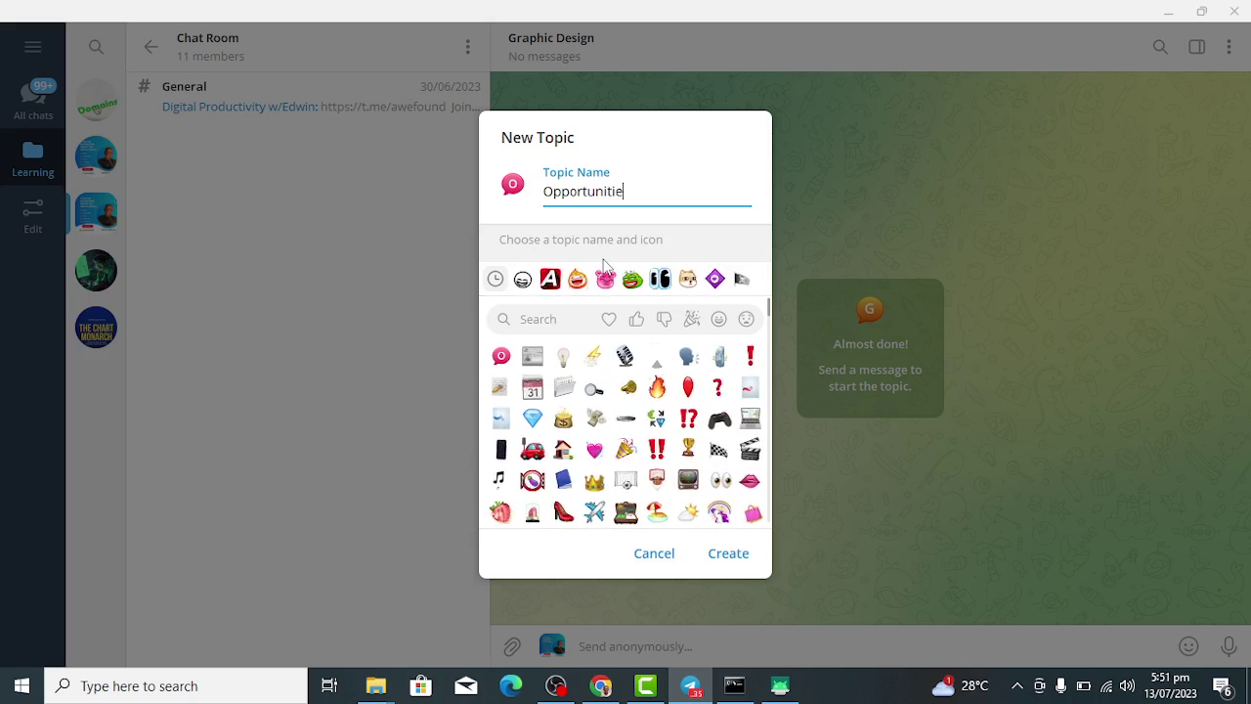
{"action": "left_click", "coordinate": [707, 555]}
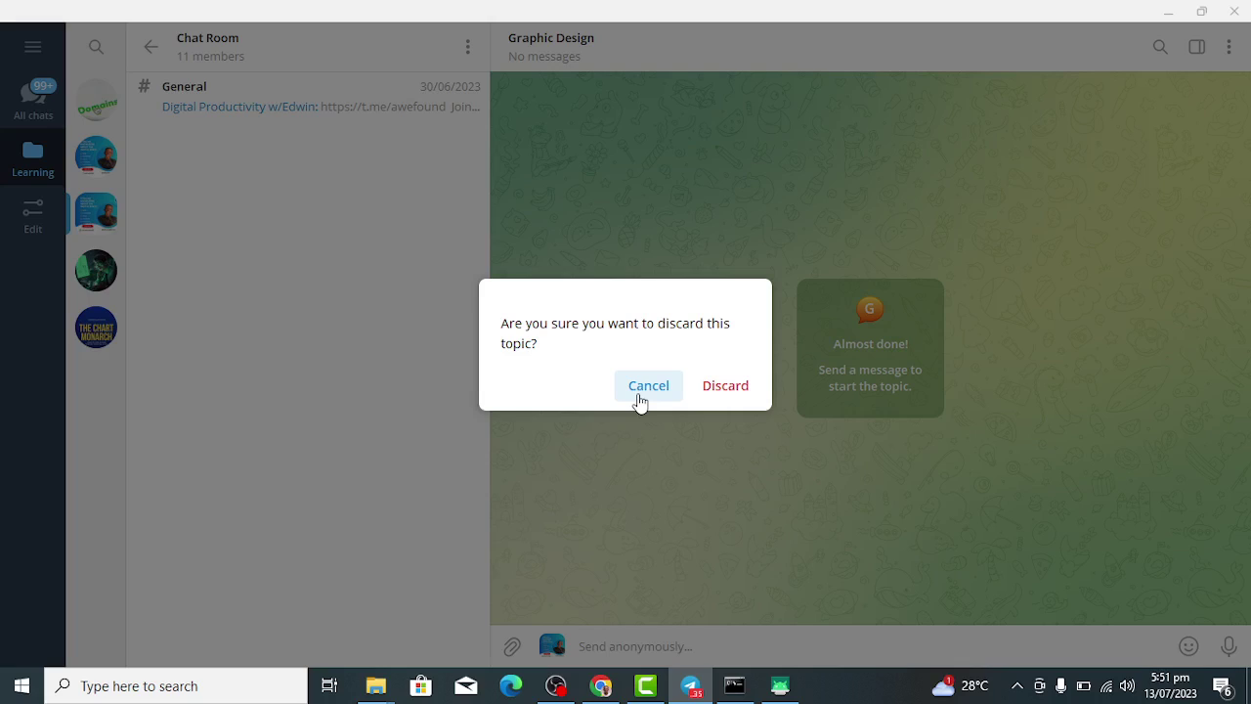
{"action": "left_click", "coordinate": [710, 399]}
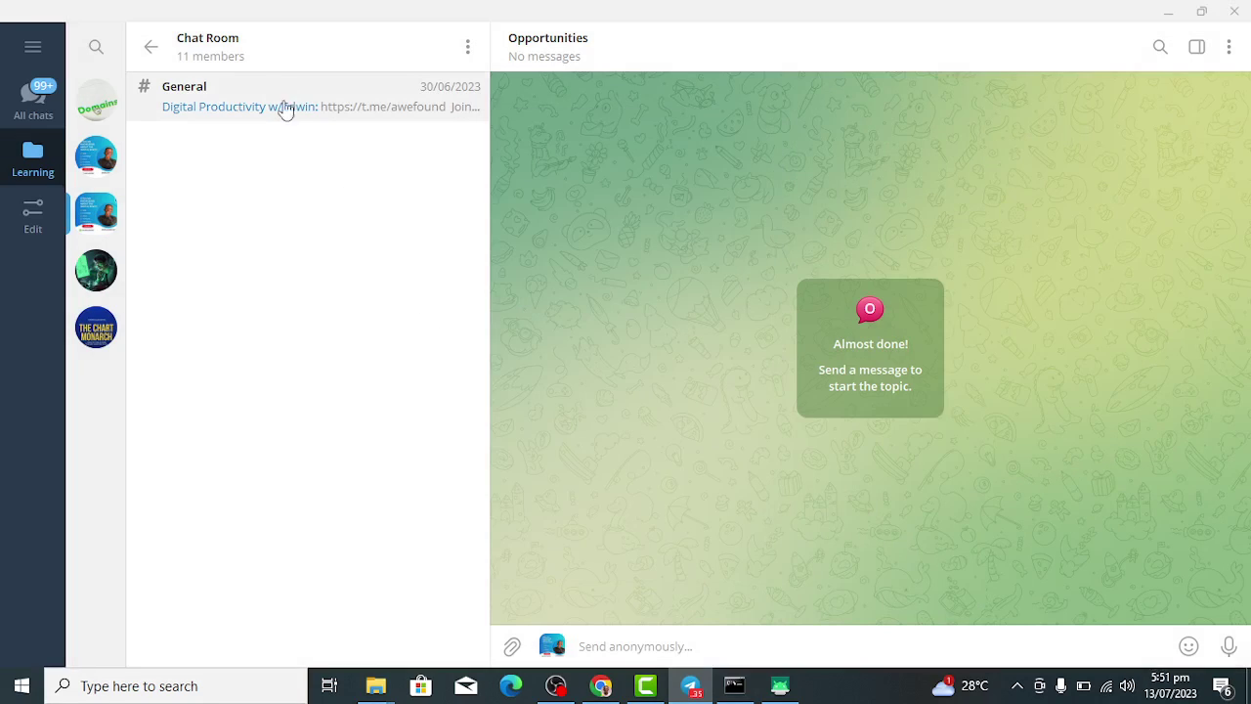
Reopen Chat Room and try switching to General, cancelling the discard prompt.
{"action": "left_click", "coordinate": [153, 51]}
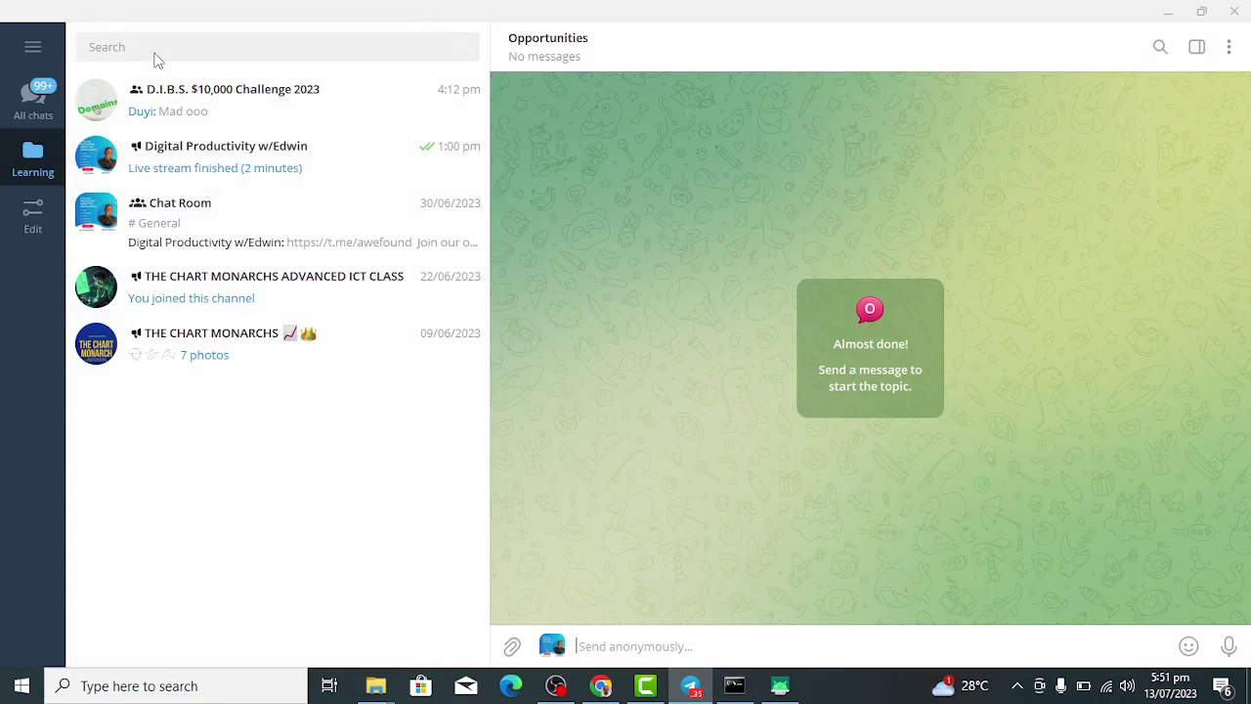
{"action": "left_click", "coordinate": [310, 243]}
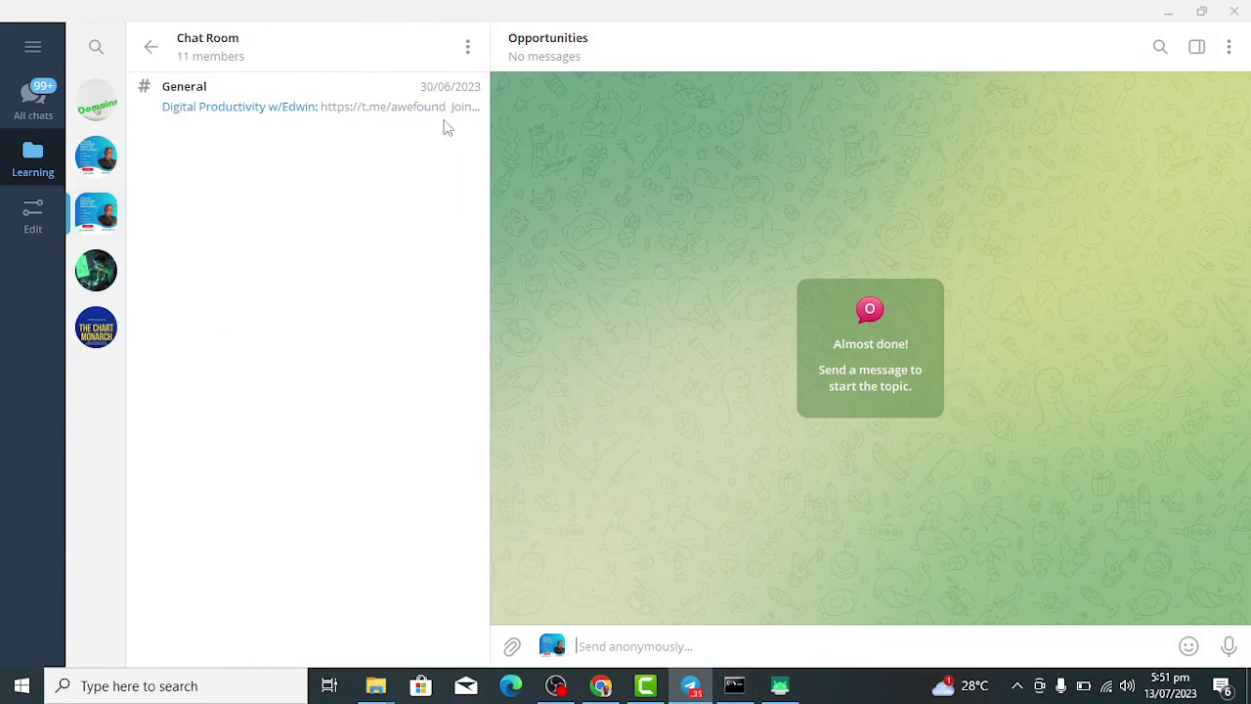
{"action": "right_click", "coordinate": [368, 114]}
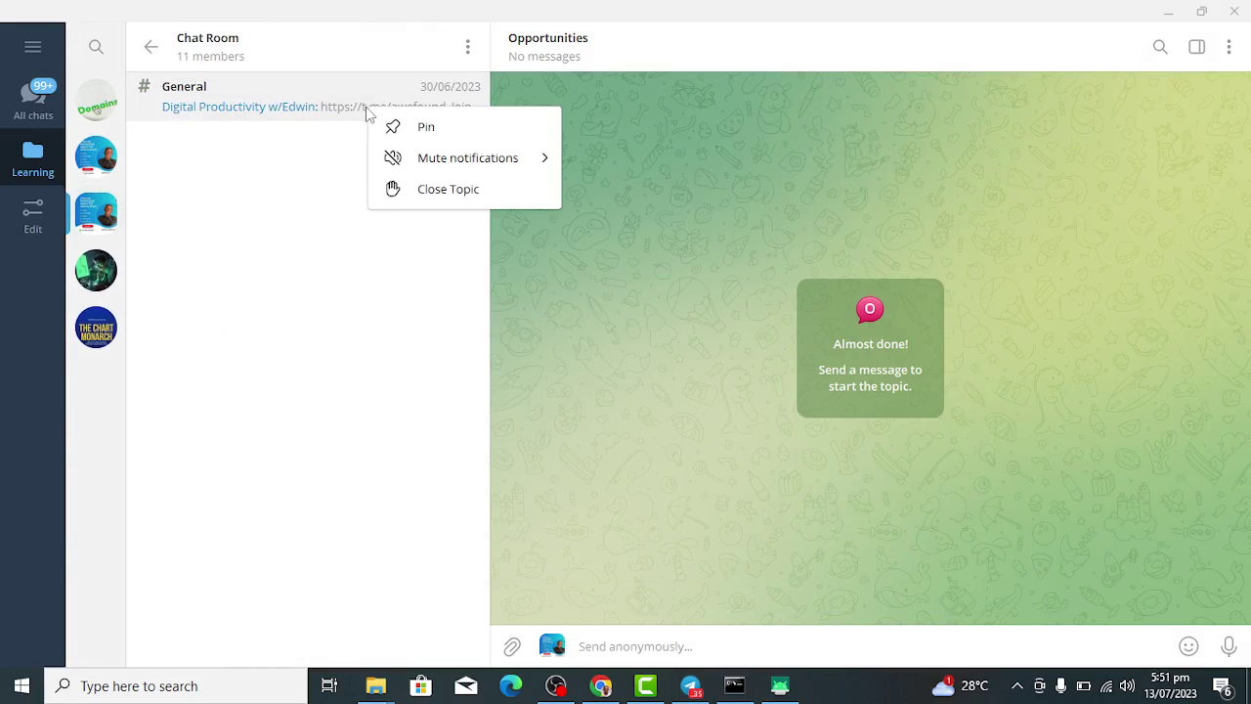
{"action": "key", "text": "Escape"}
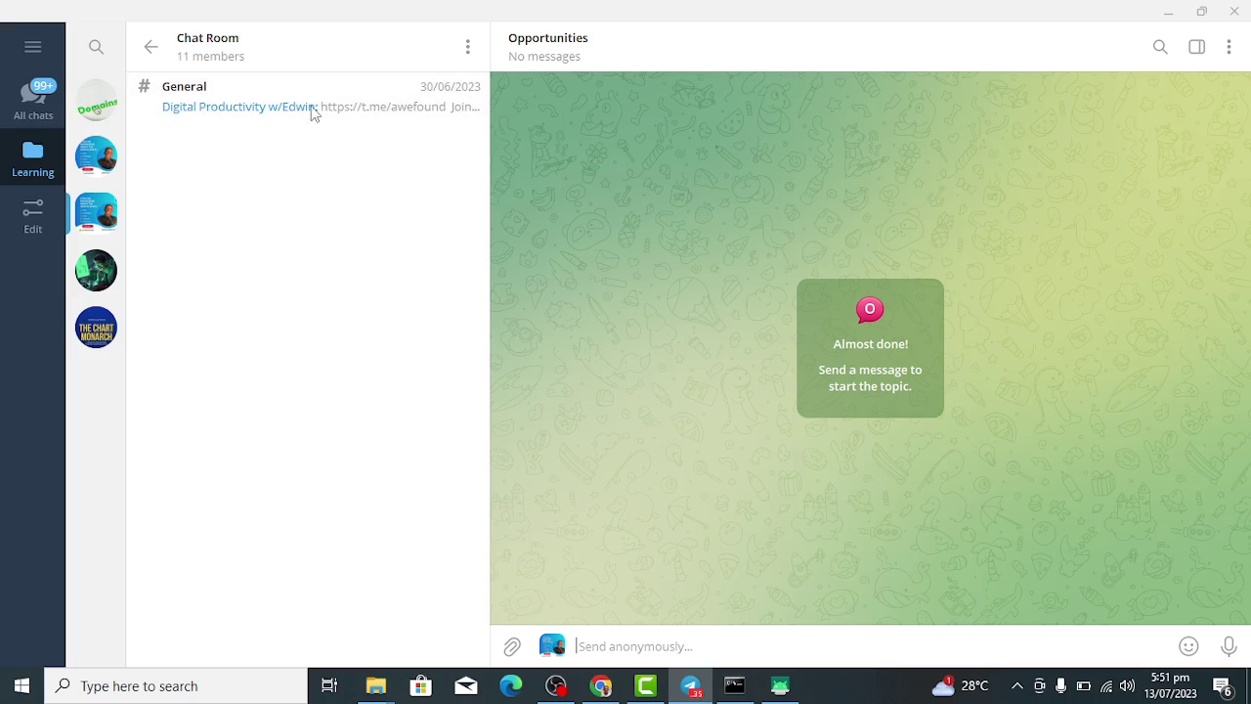
{"action": "left_click", "coordinate": [313, 112]}
{"action": "left_click", "coordinate": [271, 63]}
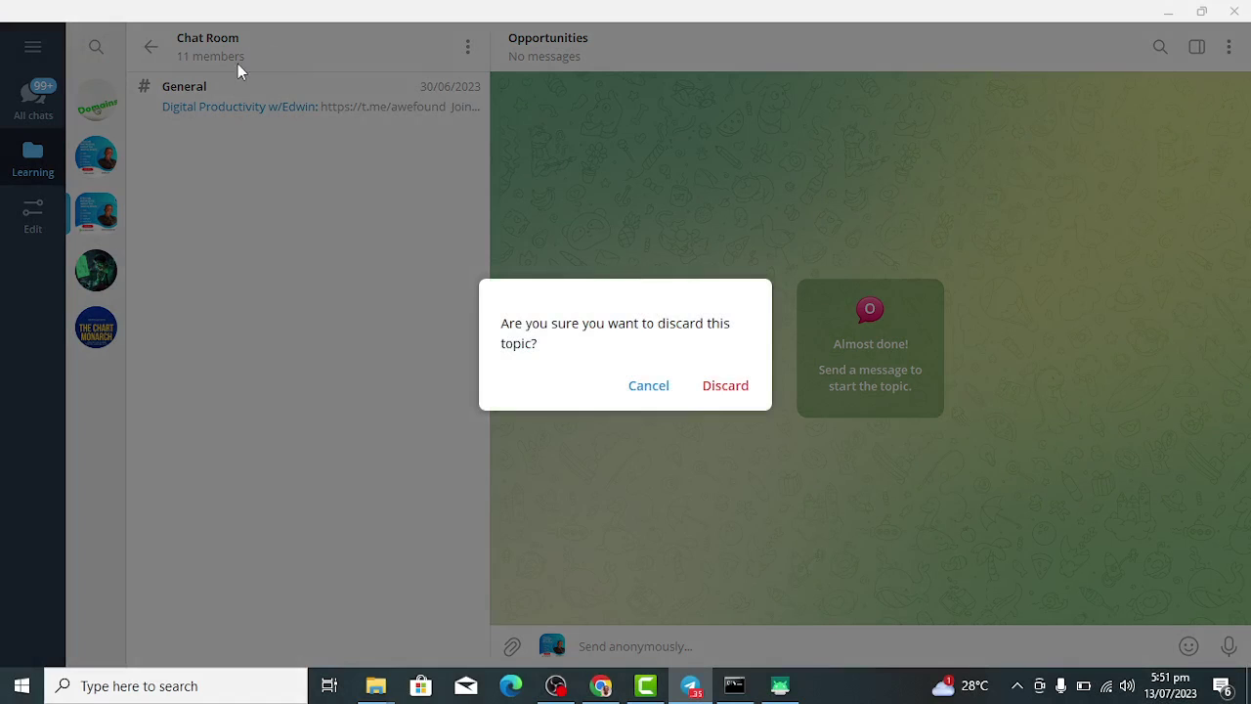
{"action": "left_click", "coordinate": [670, 387]}
{"action": "left_click", "coordinate": [420, 92]}
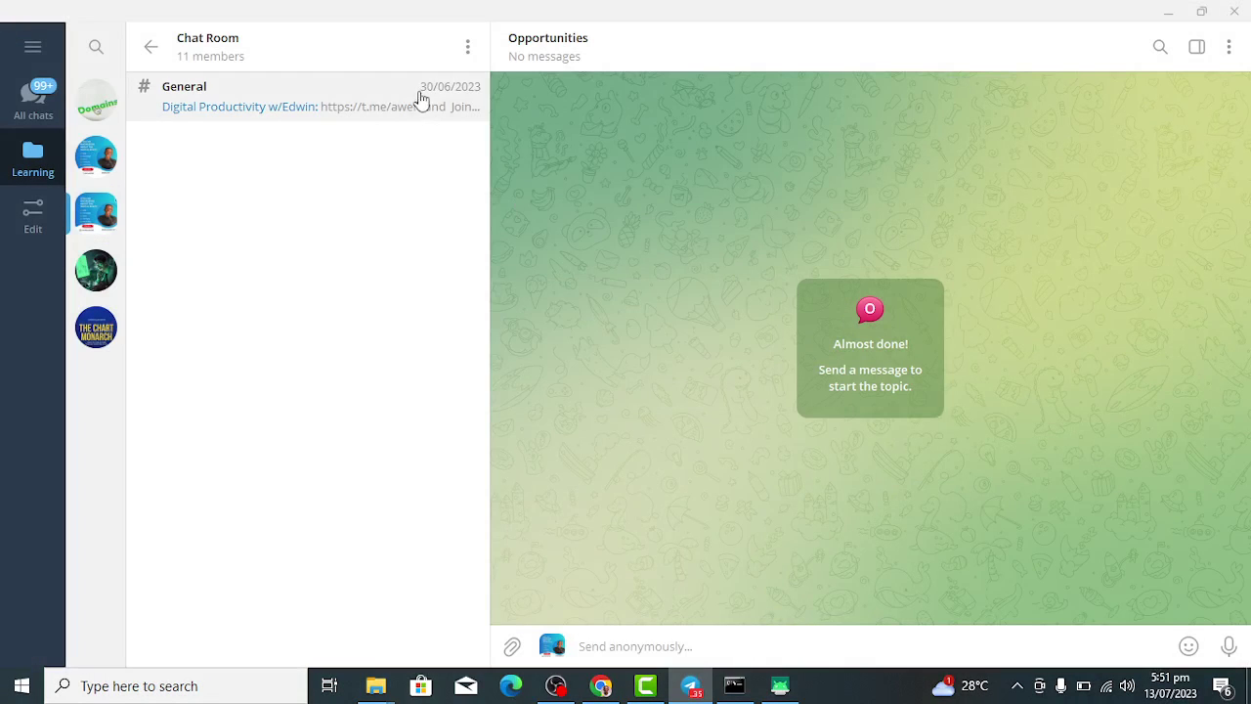
Open the General topic and discard the empty Opportunities draft.
{"action": "left_click", "coordinate": [151, 51]}
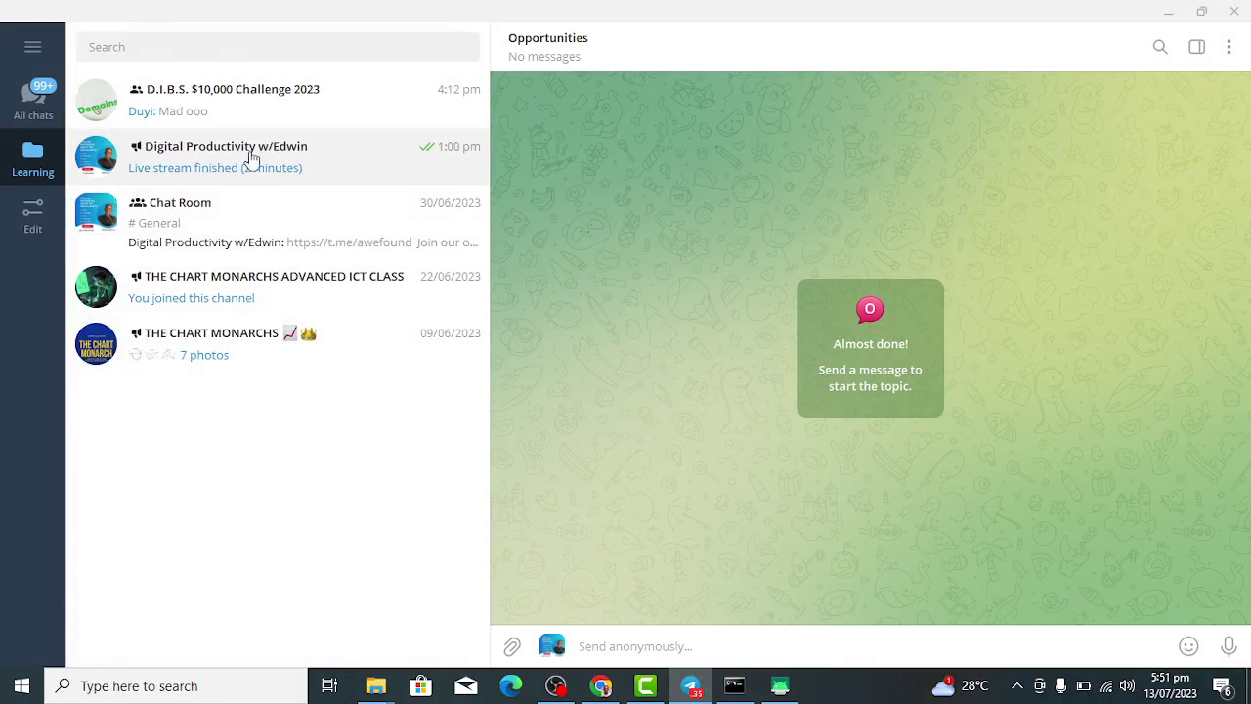
{"action": "left_click", "coordinate": [246, 239]}
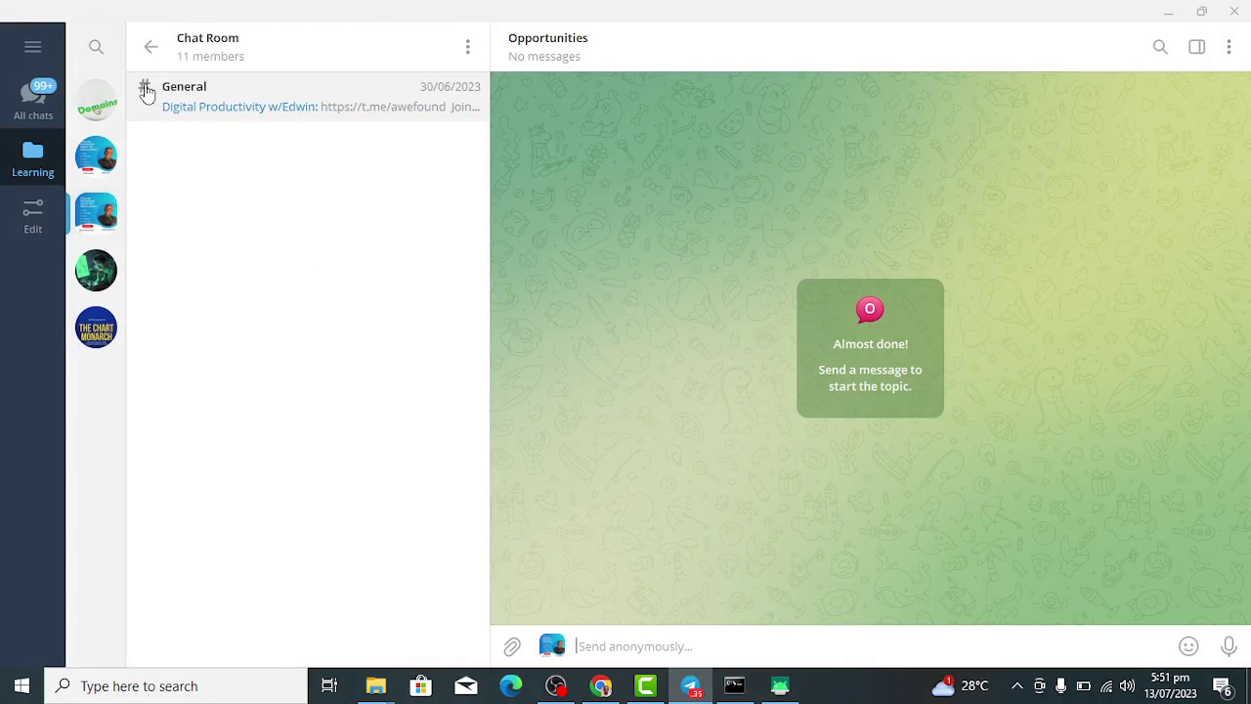
{"action": "left_click", "coordinate": [144, 86]}
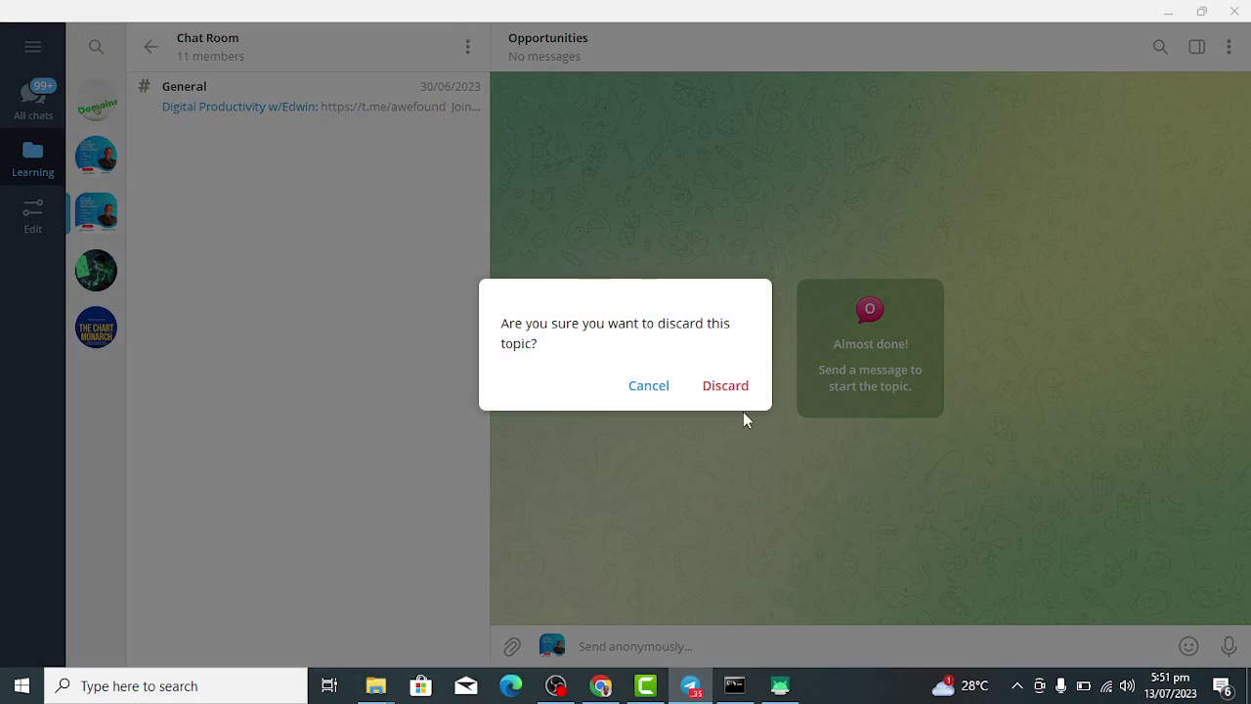
{"action": "left_click", "coordinate": [728, 387]}
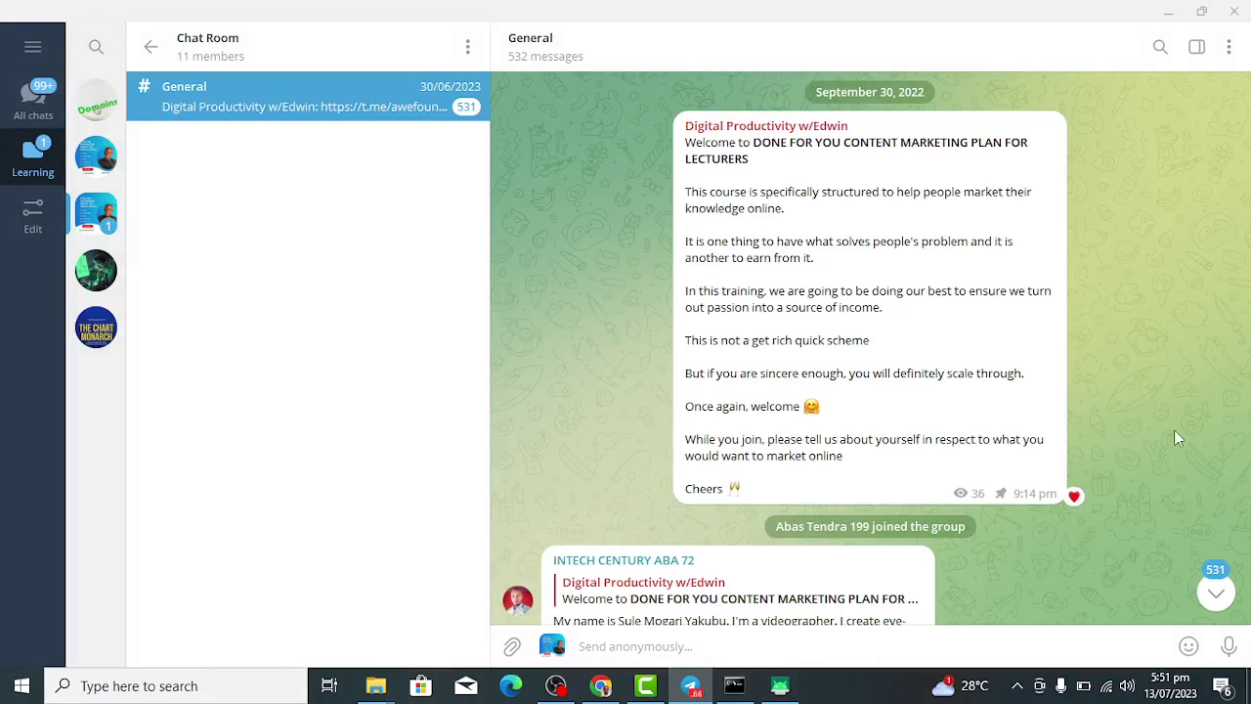
Jump to General's unread messages and bring up the group menu with Create topic.
{"action": "left_click", "coordinate": [1217, 592]}
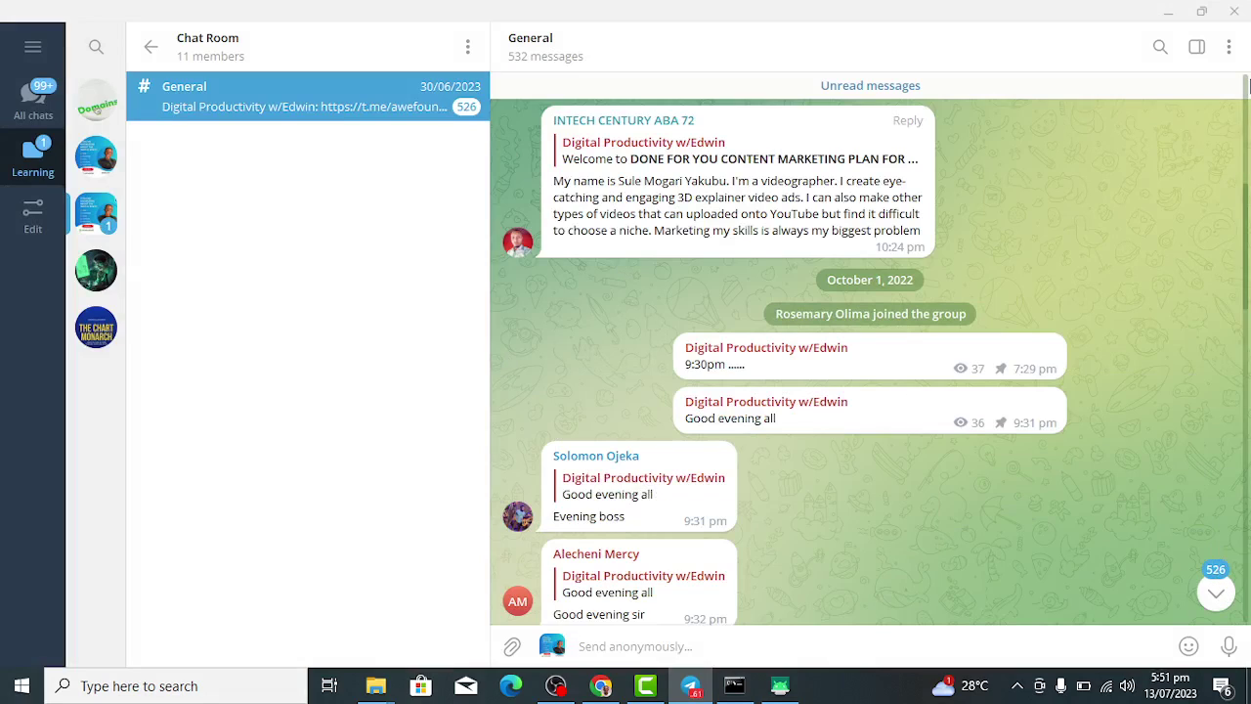
{"action": "left_click", "coordinate": [1229, 47]}
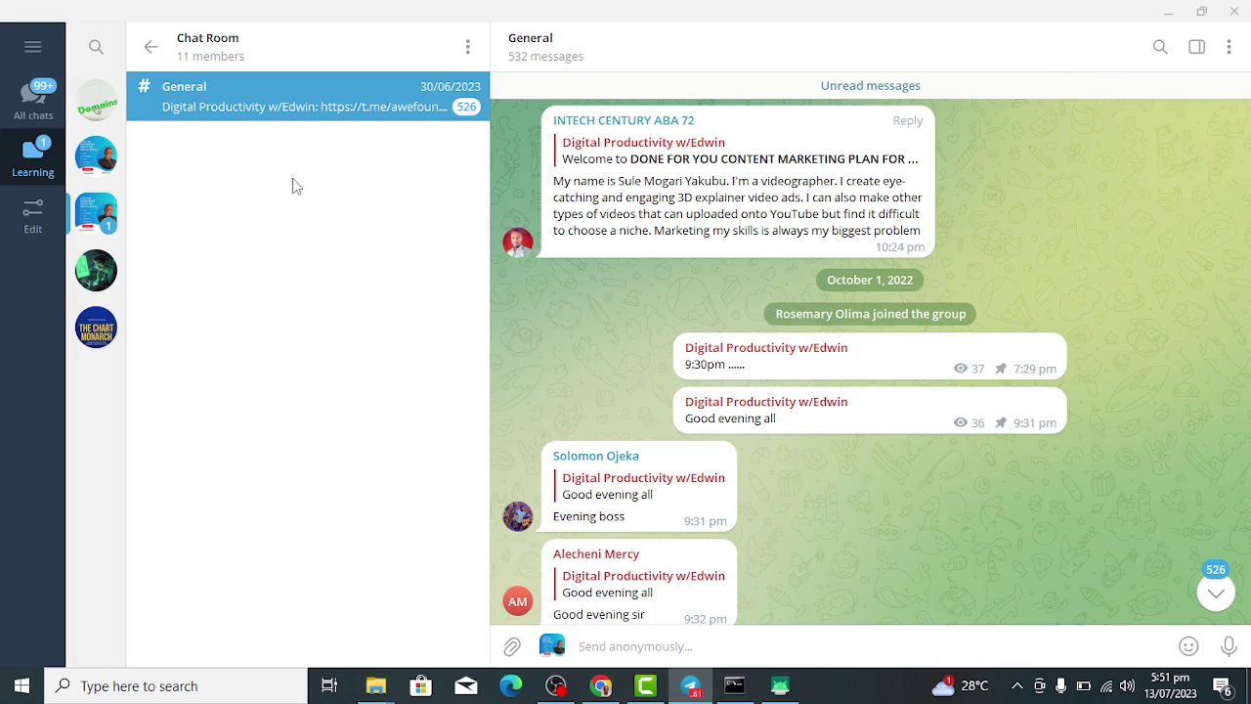
{"action": "mouse_move", "coordinate": [475, 57]}
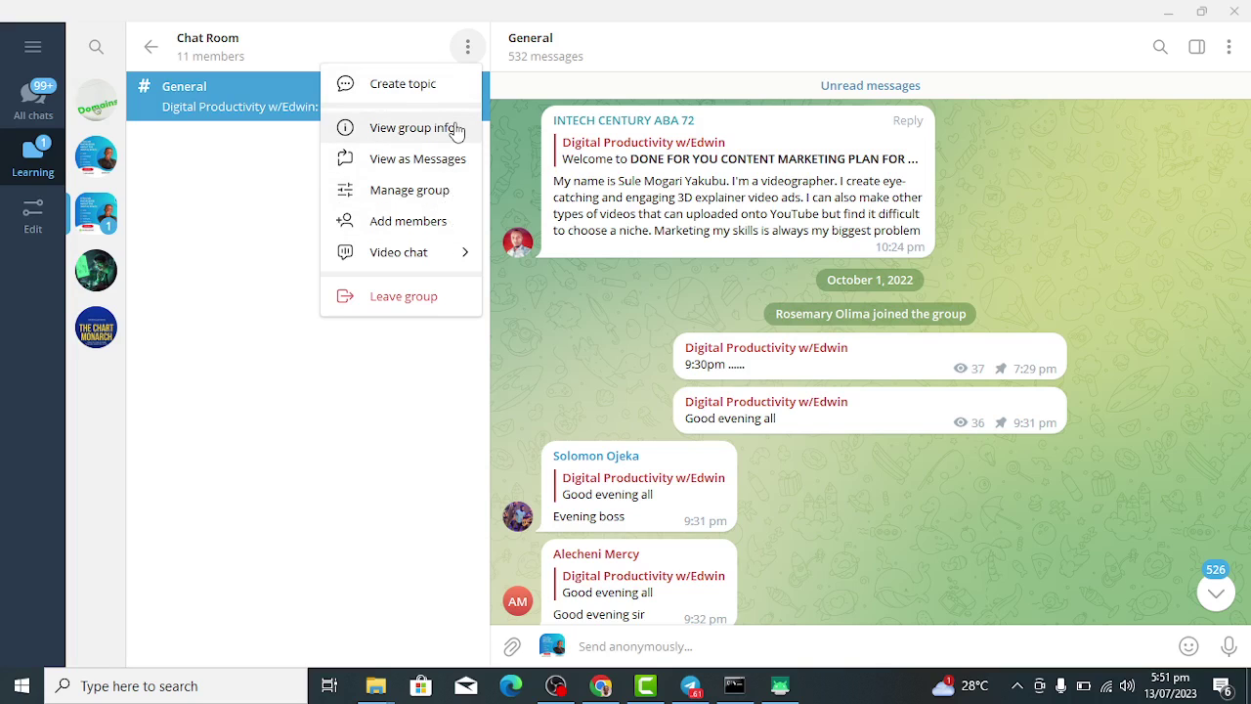
Create a throwaway topic named 'fdff', cancelling the first discard prompt.
{"action": "left_click", "coordinate": [419, 84]}
{"action": "type", "text": "fdff"}
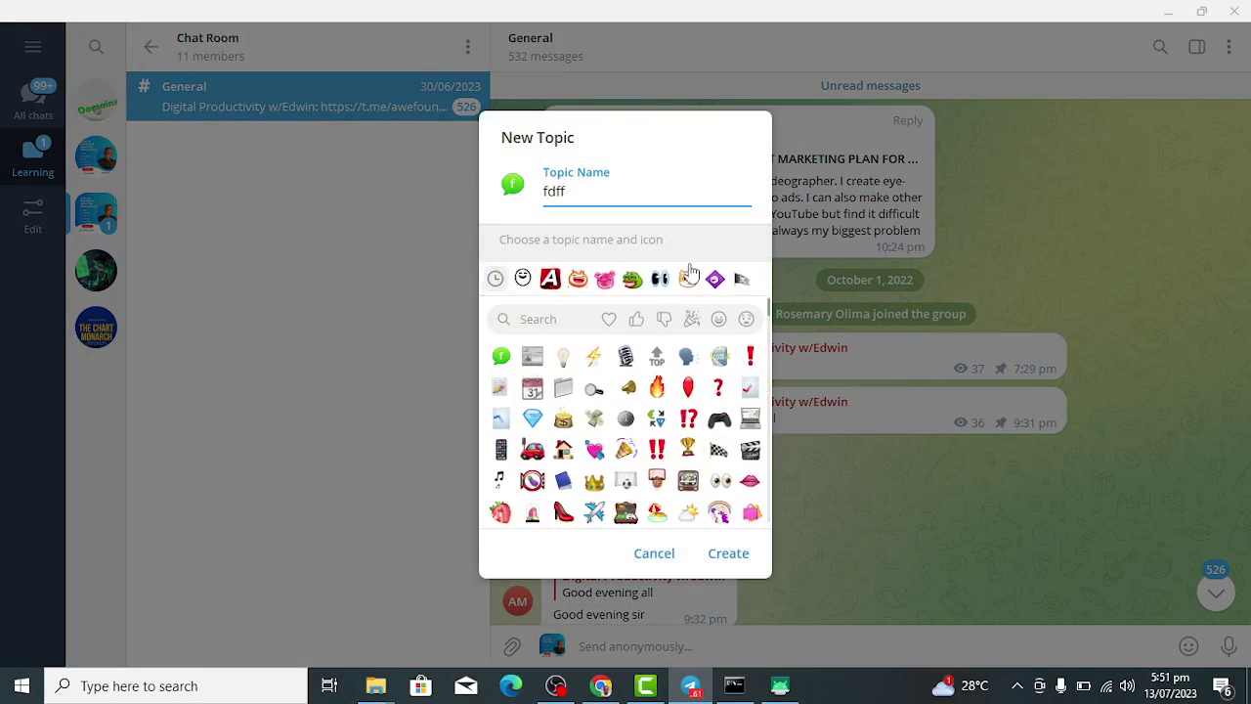
{"action": "left_click", "coordinate": [728, 553]}
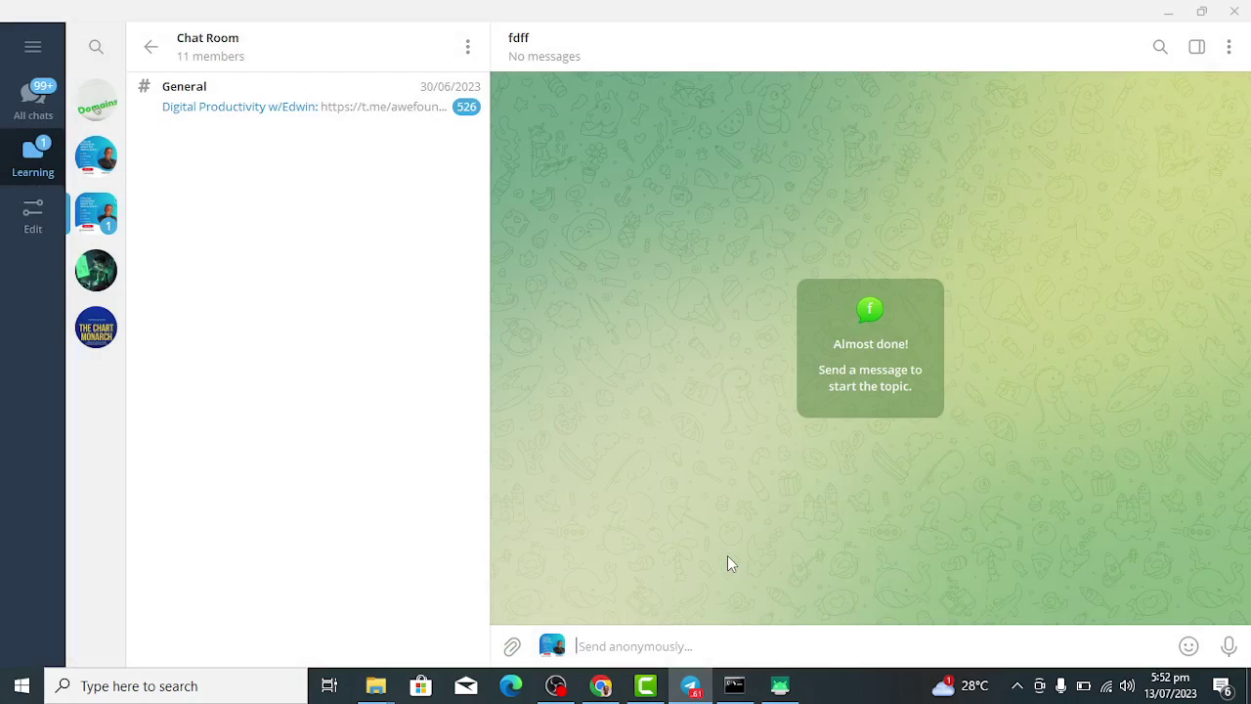
{"action": "left_click", "coordinate": [313, 111]}
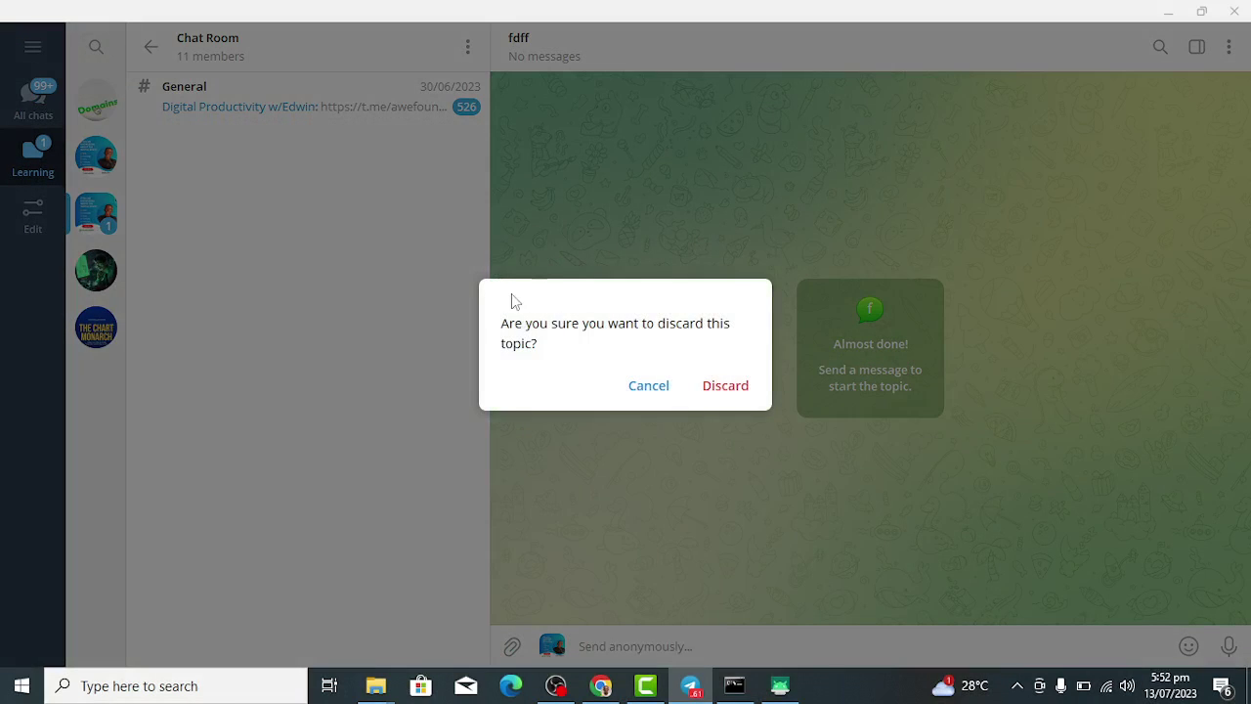
{"action": "left_click", "coordinate": [636, 390]}
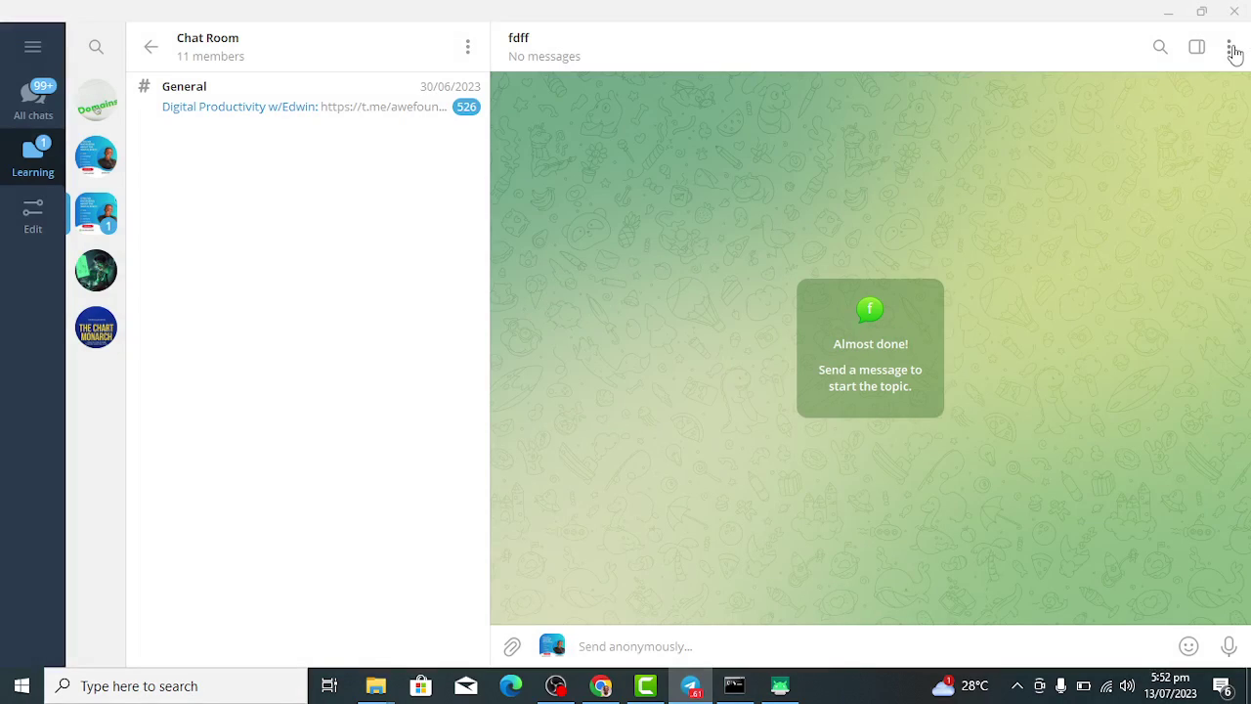
Return to Chat Room's General topic and discard the empty fdff topic.
{"action": "left_click", "coordinate": [1232, 49]}
{"action": "left_click", "coordinate": [151, 45]}
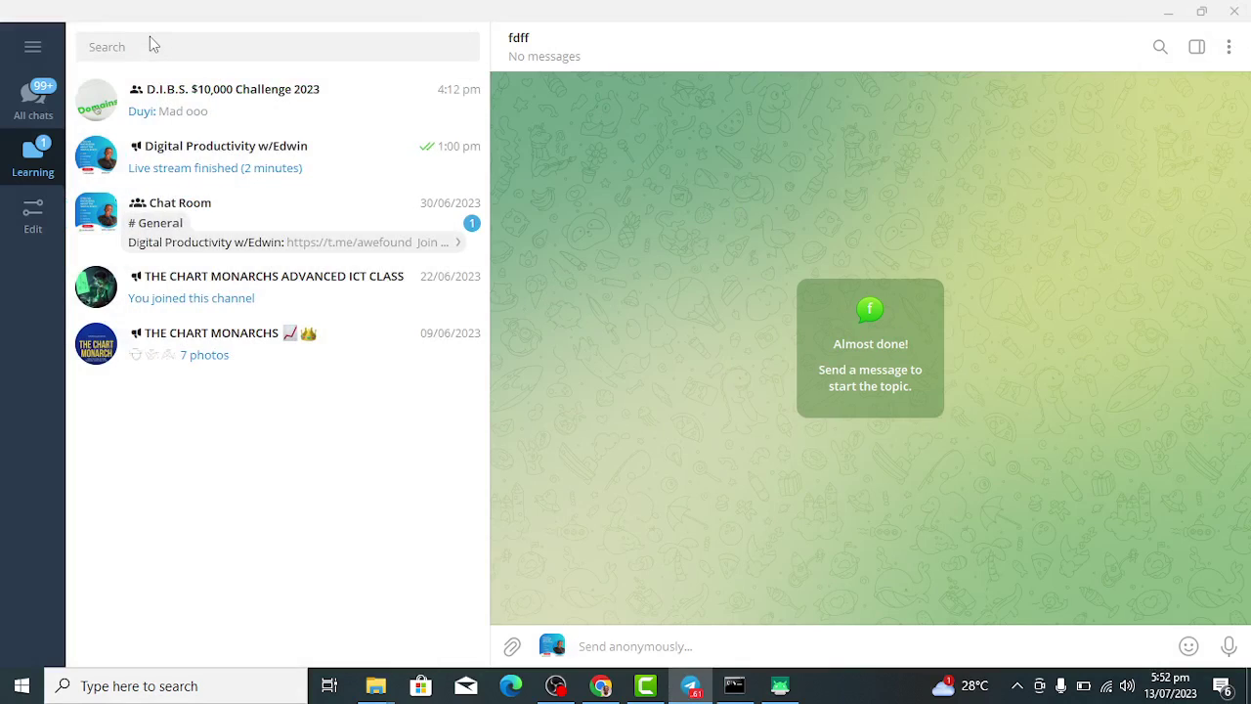
{"action": "left_click", "coordinate": [252, 222]}
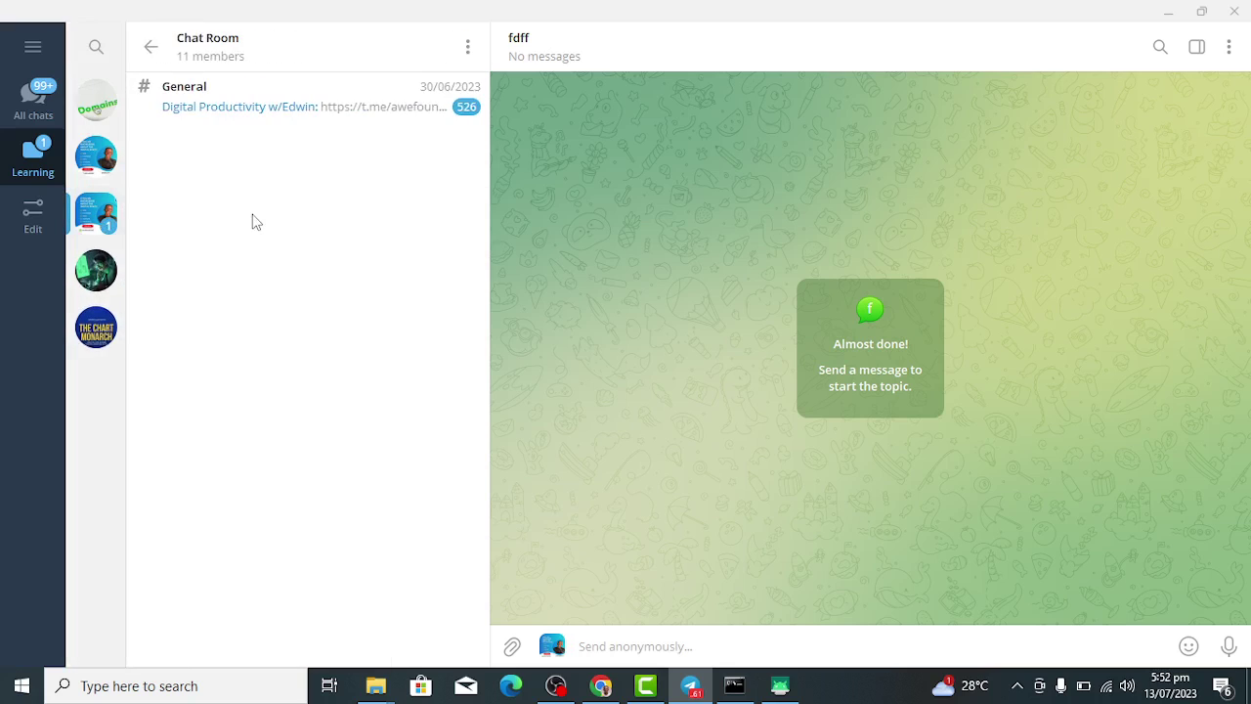
{"action": "left_click", "coordinate": [404, 110]}
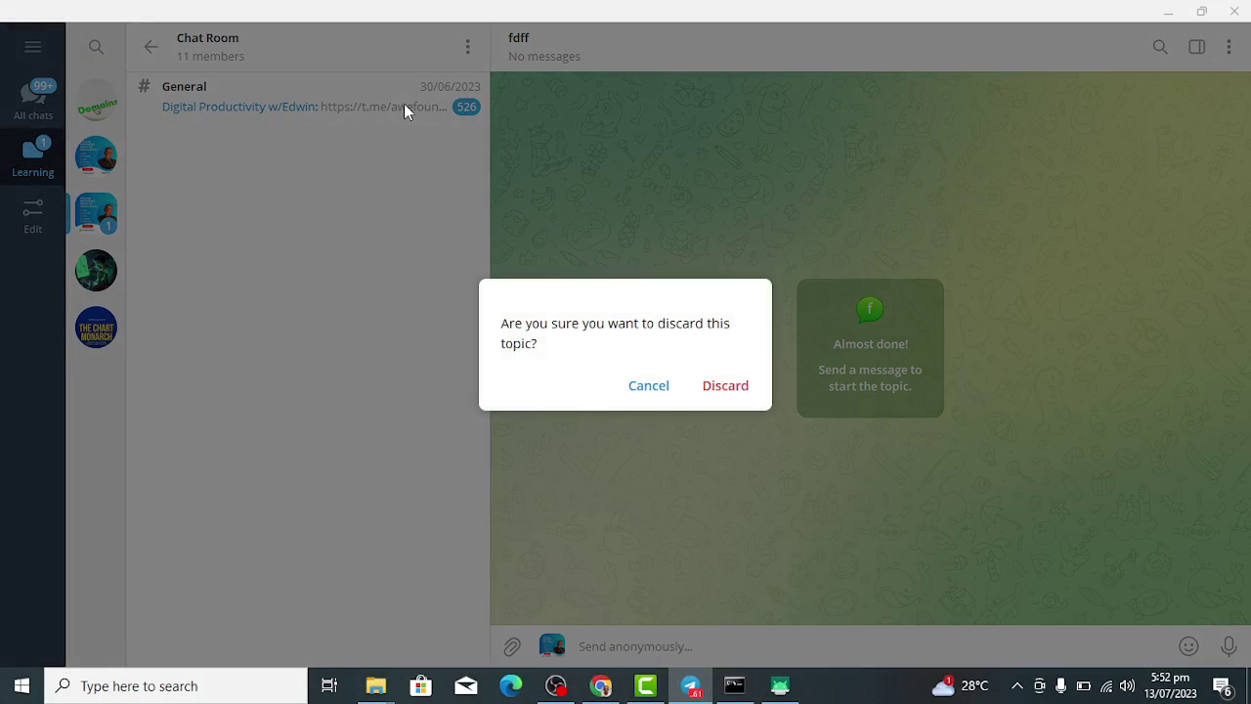
{"action": "left_click", "coordinate": [715, 385]}
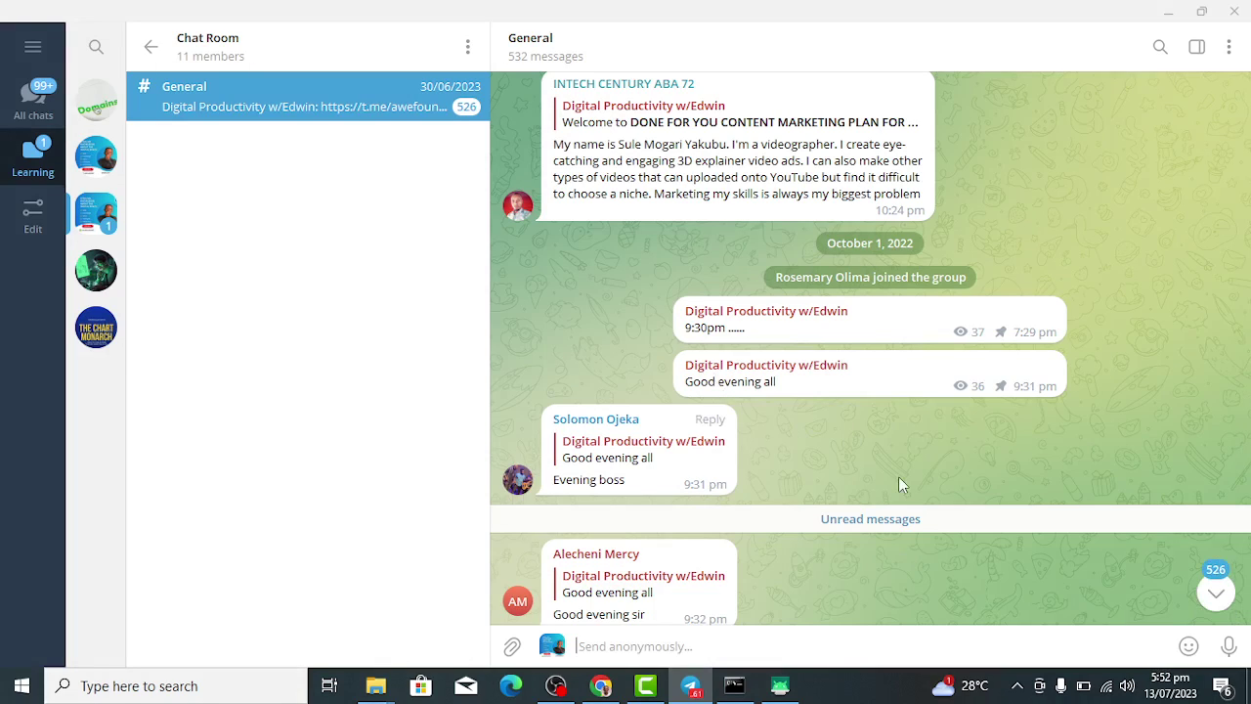
Bring up the scrcpy mirror of the Infinix phone's screen.
{"action": "left_click", "coordinate": [778, 690]}
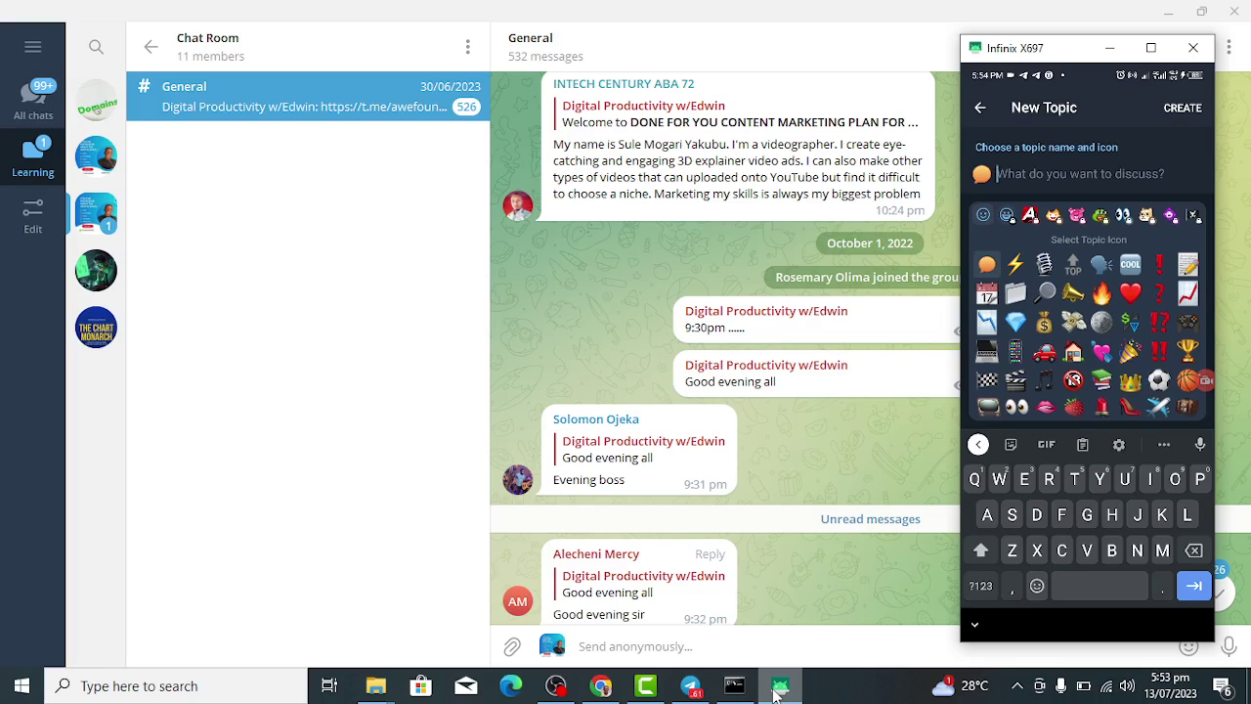
Create the 'Web Design' and 'Copywriting' topics in Chat Room via scrcpy, then switch to OBS Studio.
{"action": "type", "text": "Web "}
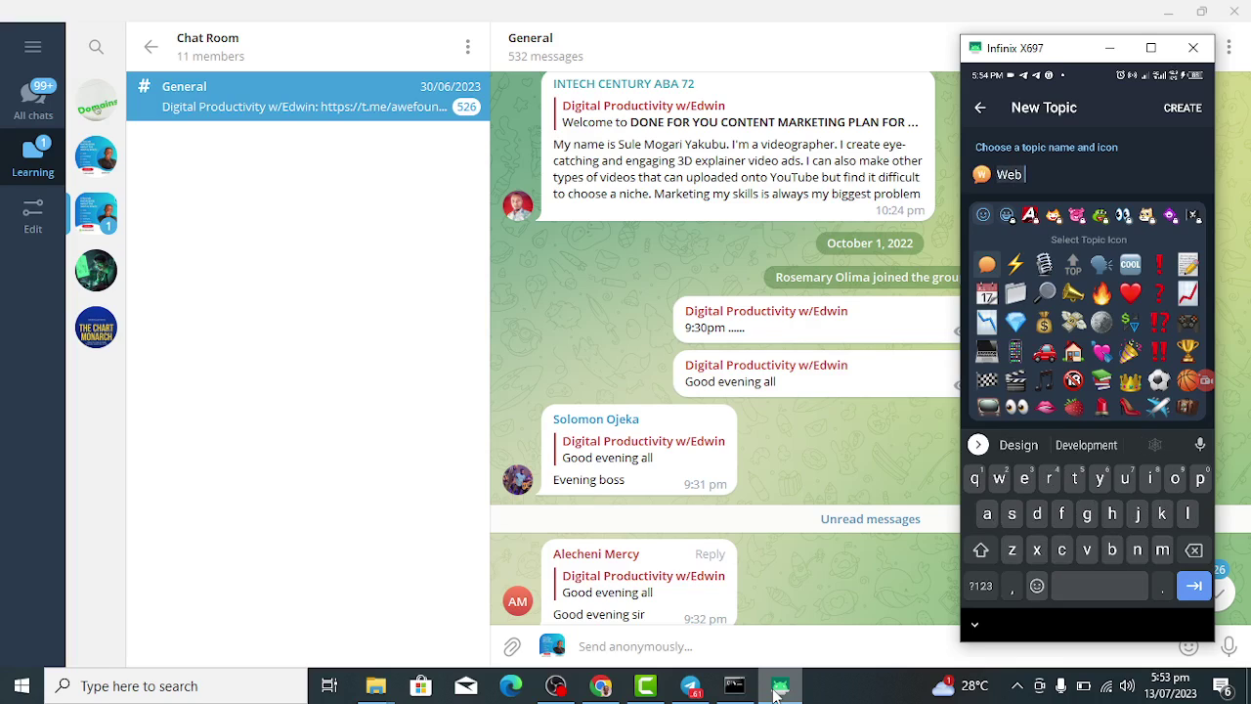
{"action": "type", "text": "Design"}
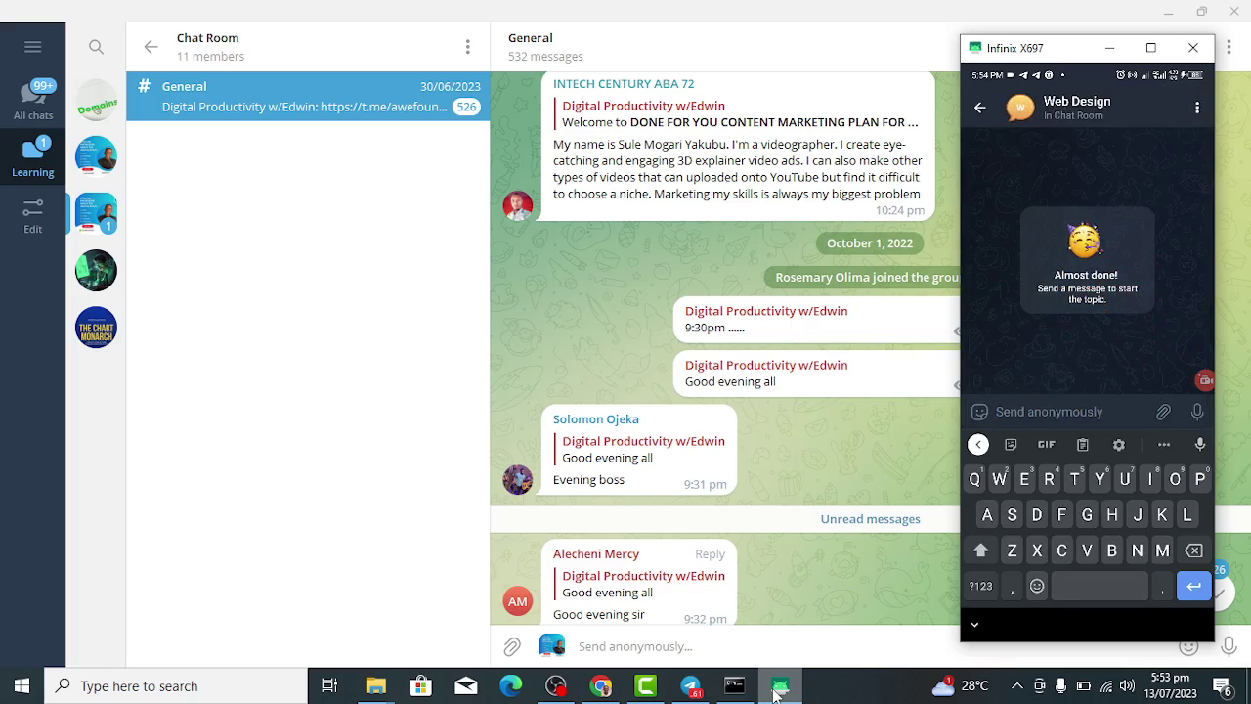
{"action": "key", "text": "Escape"}
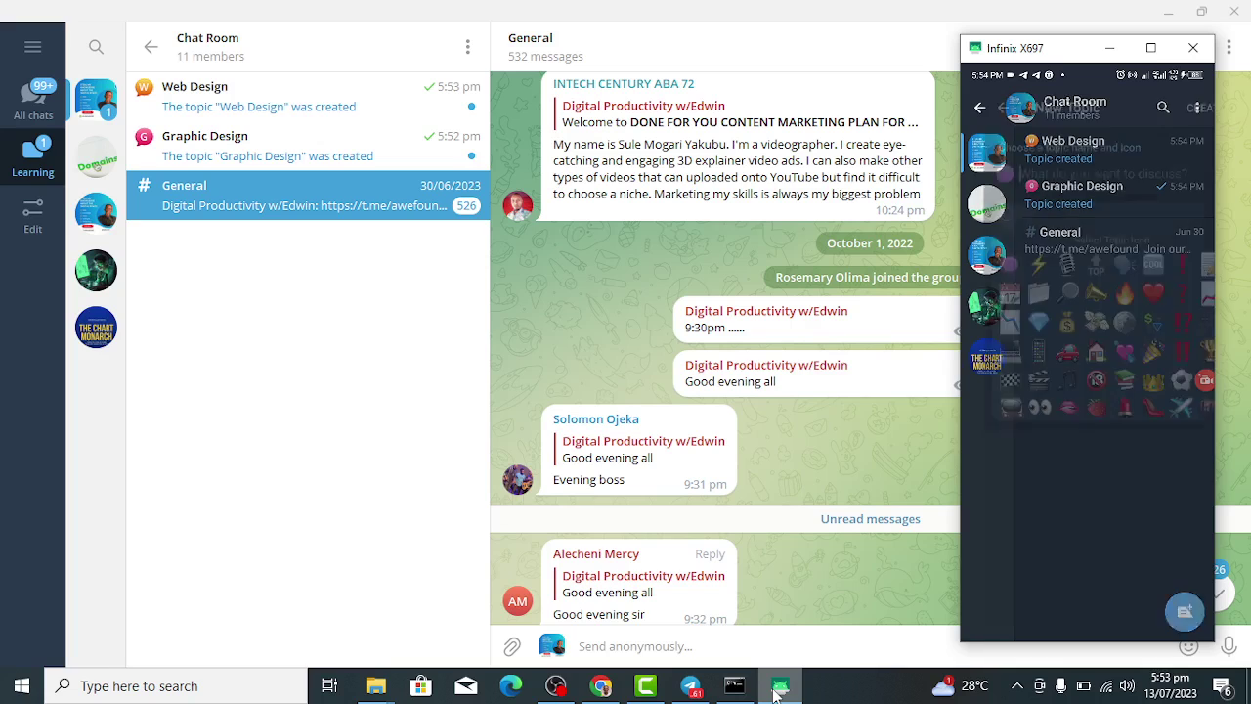
{"action": "type", "text": "Copy"}
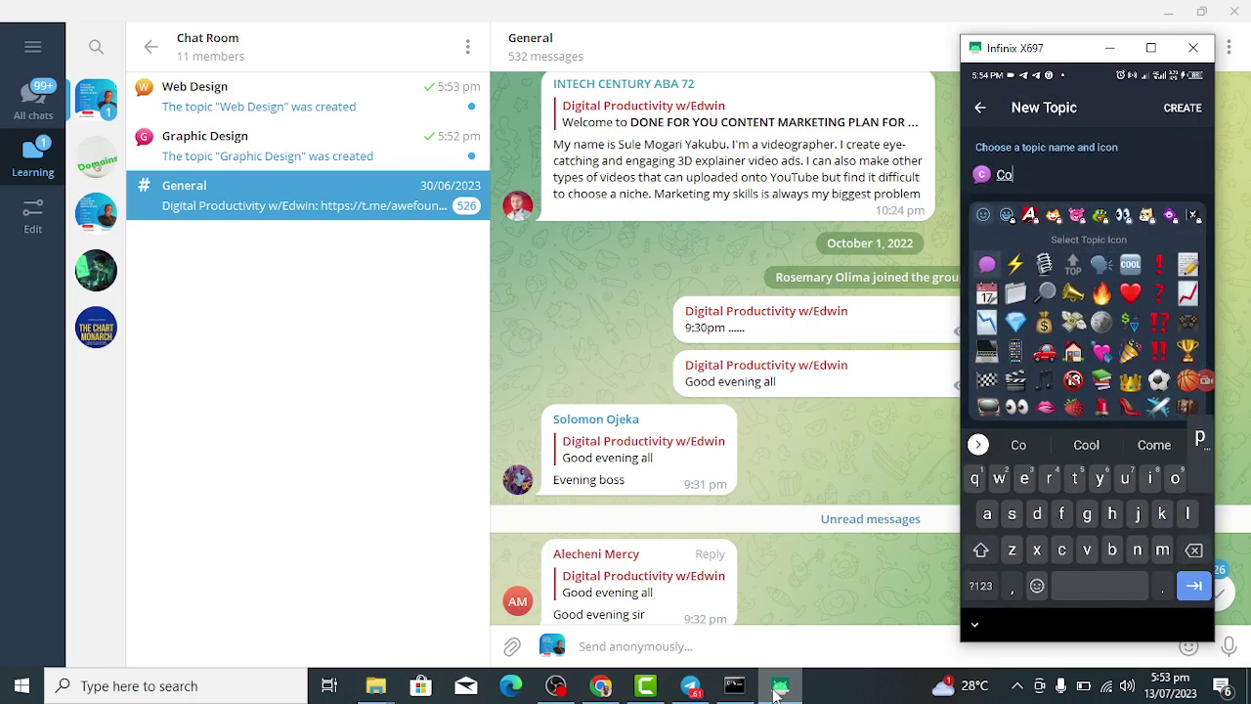
{"action": "key", "text": "BackSpace"}
{"action": "type", "text": "writing"}
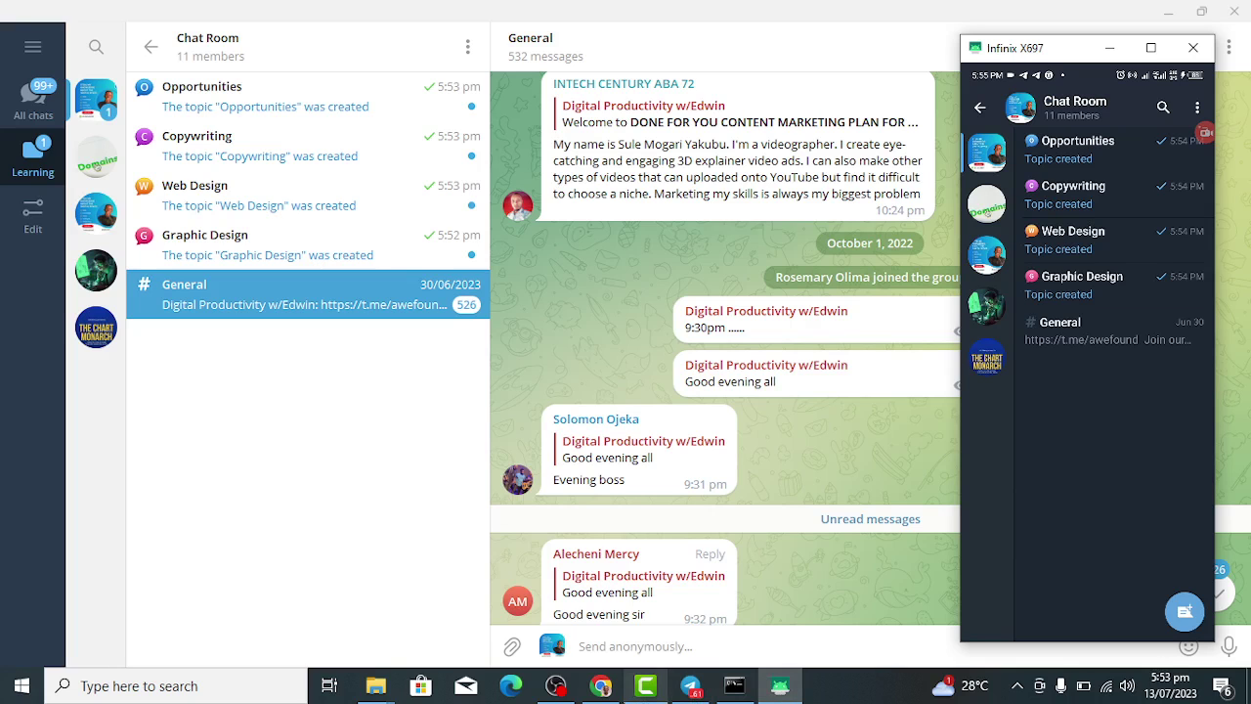
{"action": "left_click", "coordinate": [565, 687]}
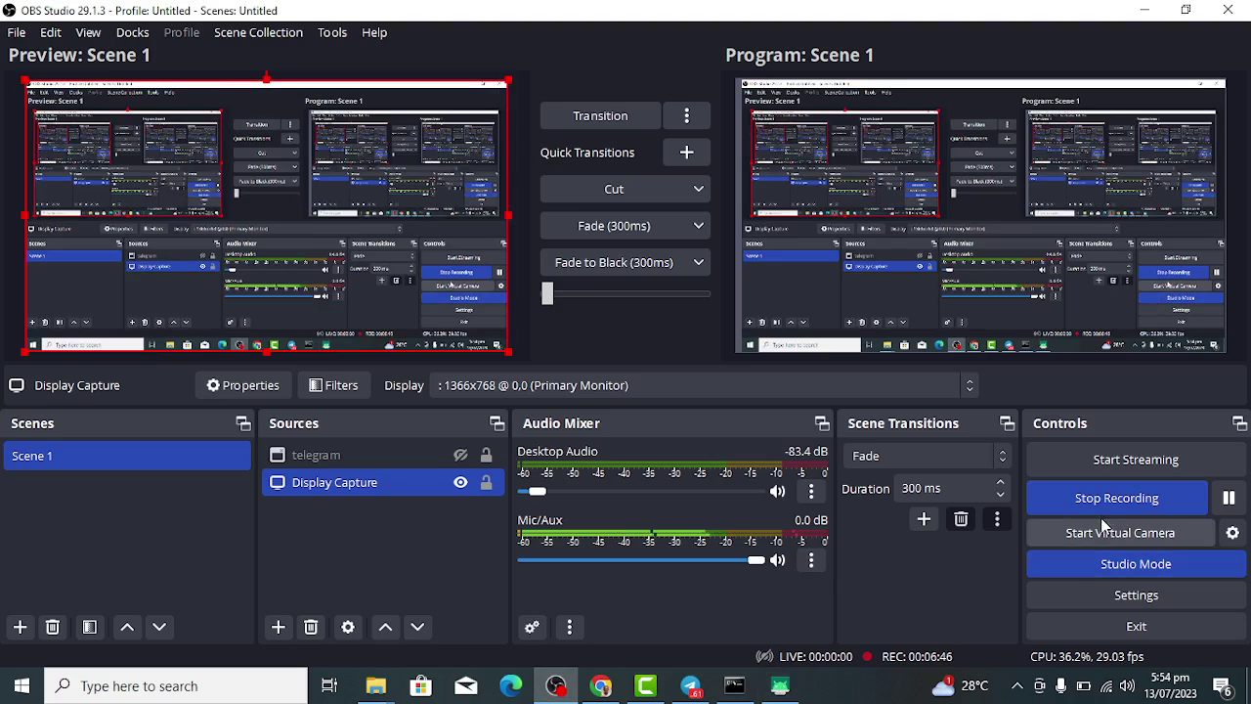